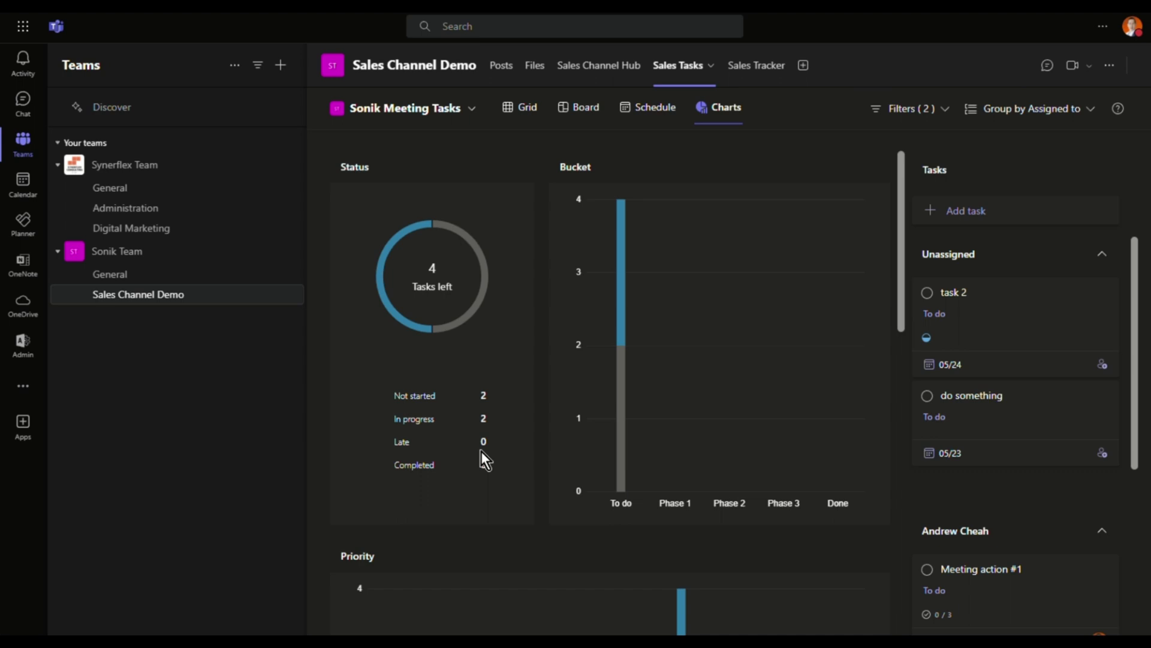
Scroll up and down through the Planner task charts.
{"action": "scroll", "coordinate": [612, 422], "scroll_direction": "down", "scroll_amount": 3}
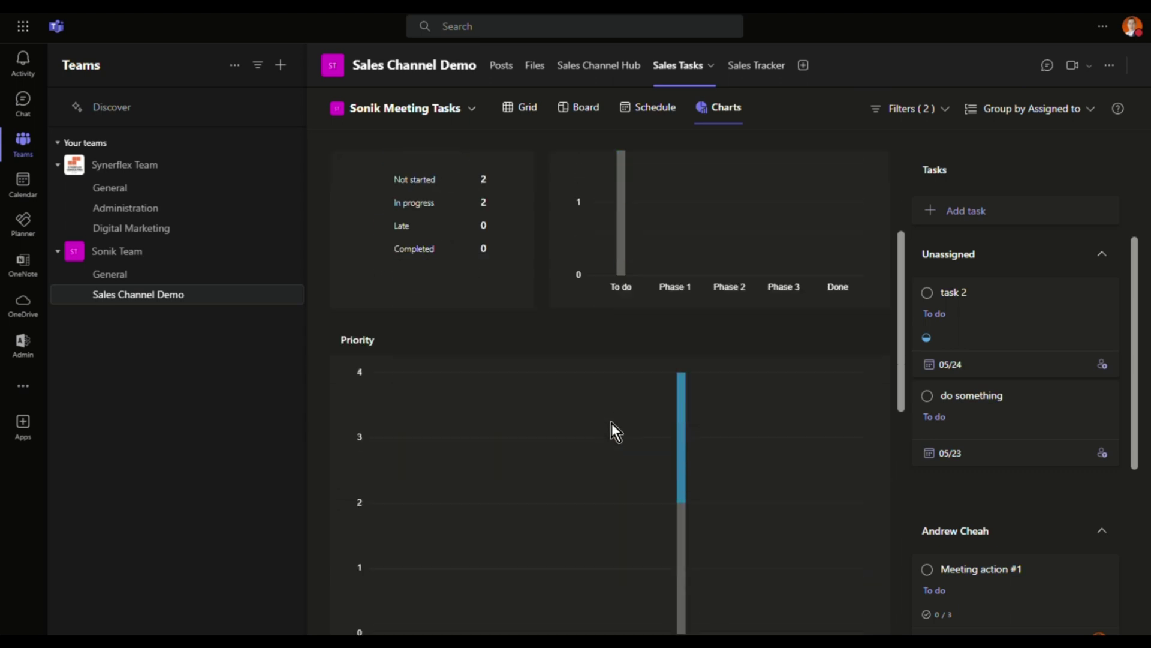
{"action": "scroll", "coordinate": [612, 423], "scroll_direction": "down", "scroll_amount": 3}
{"action": "scroll", "coordinate": [480, 339], "scroll_direction": "up", "scroll_amount": 2}
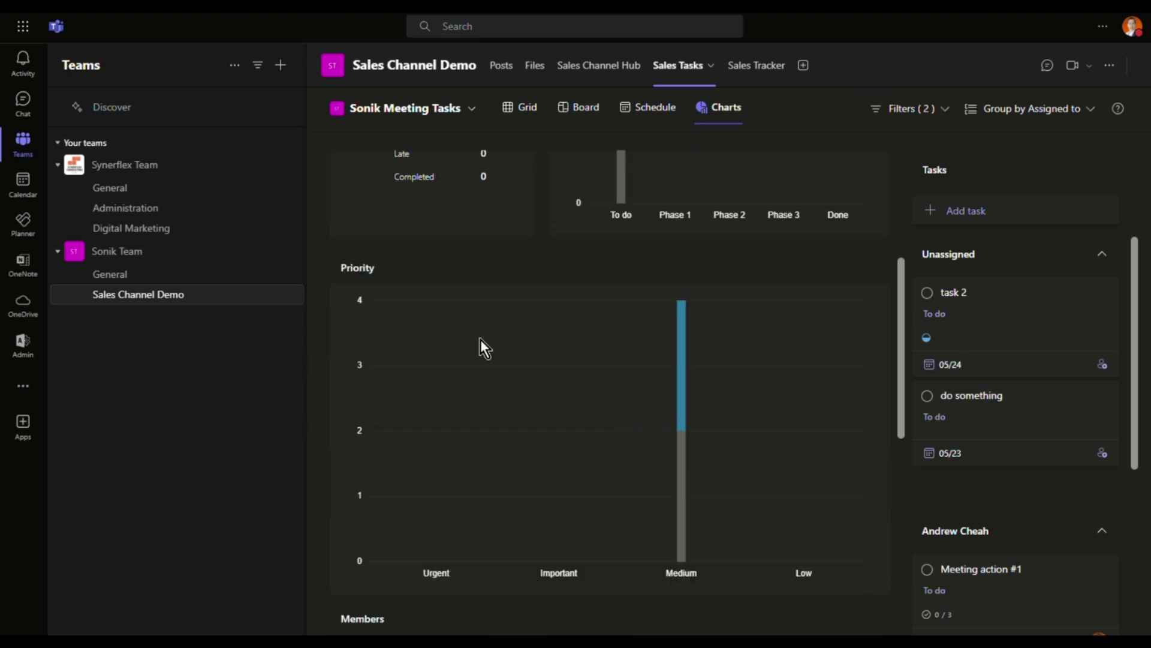
{"action": "scroll", "coordinate": [614, 351], "scroll_direction": "down", "scroll_amount": 4}
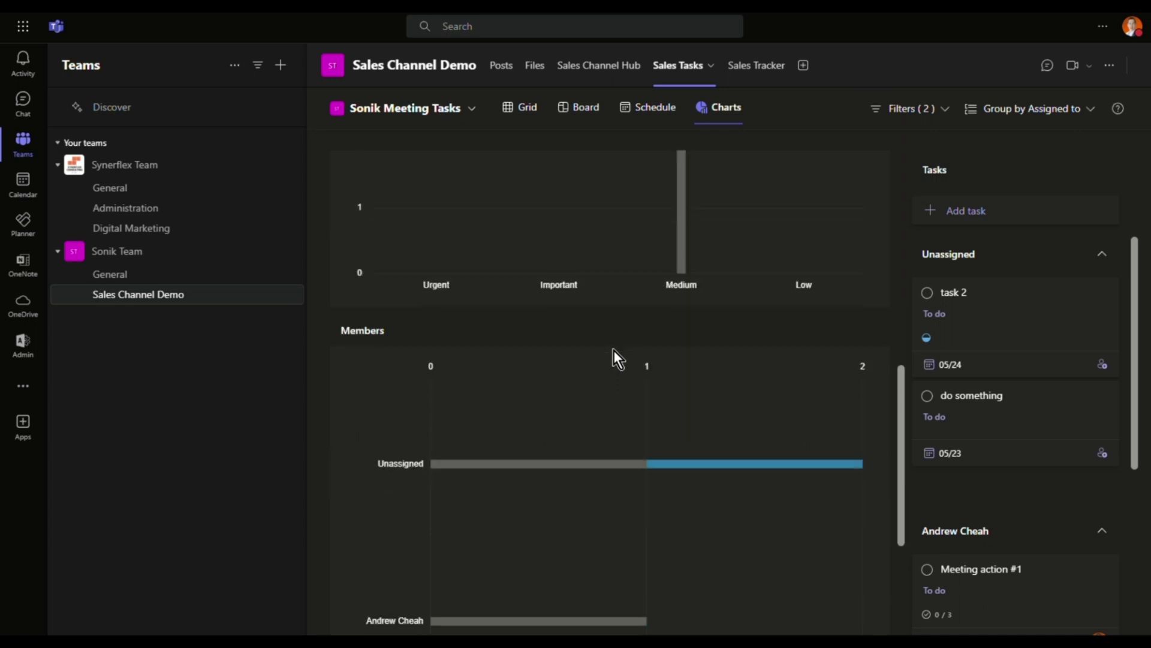
{"action": "scroll", "coordinate": [614, 349], "scroll_direction": "down", "scroll_amount": 3}
{"action": "scroll", "coordinate": [612, 357], "scroll_direction": "up", "scroll_amount": 2}
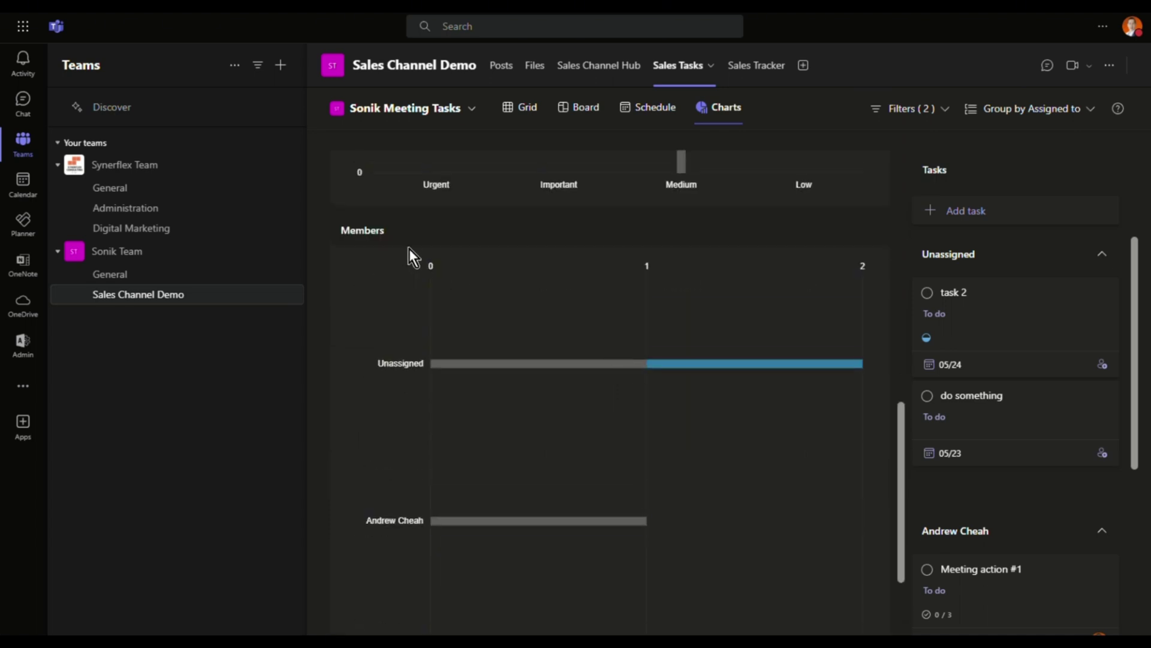
{"action": "scroll", "coordinate": [620, 359], "scroll_direction": "down", "scroll_amount": 2}
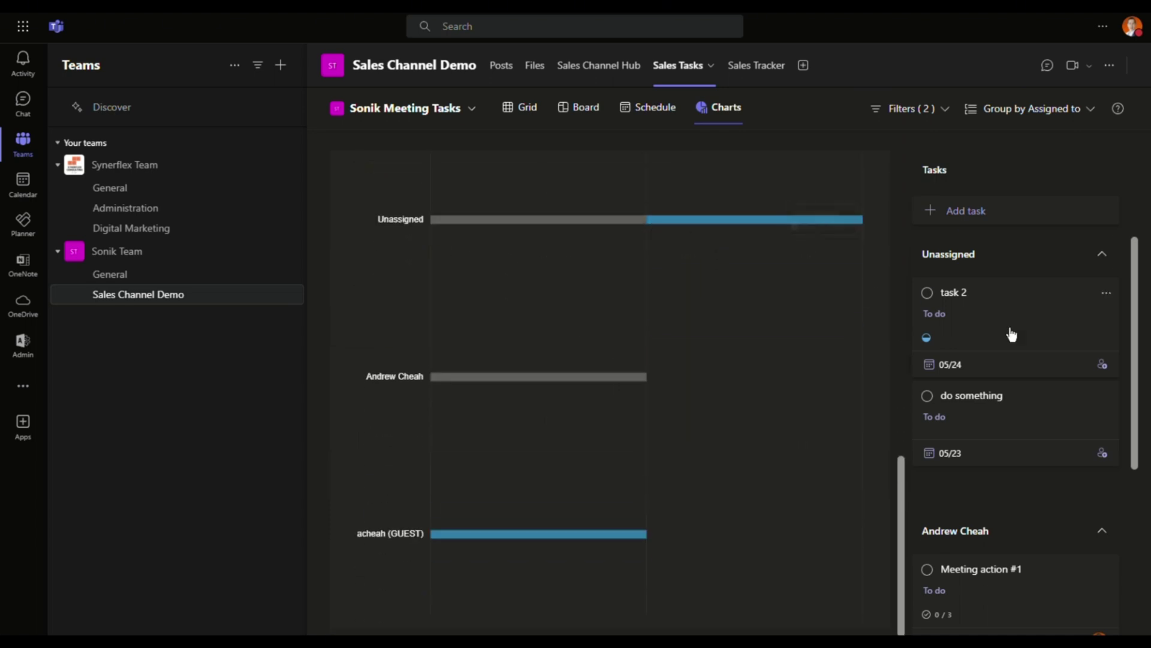
{"action": "scroll", "coordinate": [1015, 354], "scroll_direction": "down", "scroll_amount": 1}
{"action": "scroll", "coordinate": [1017, 364], "scroll_direction": "up", "scroll_amount": 1}
{"action": "scroll", "coordinate": [1015, 363], "scroll_direction": "down", "scroll_amount": 4}
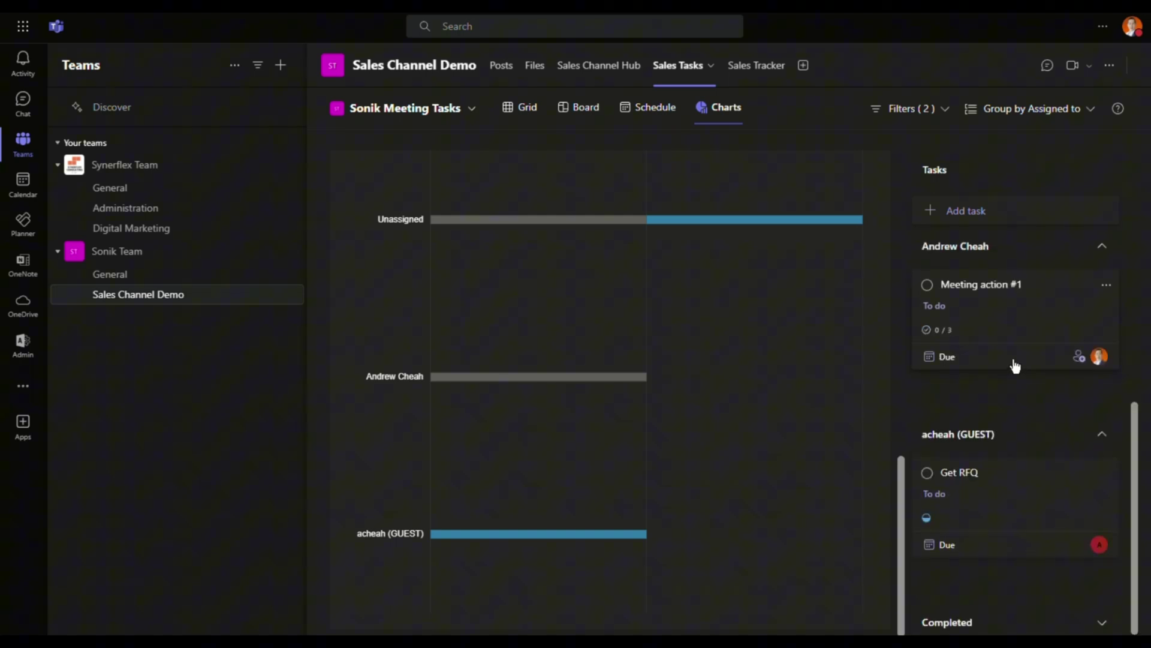
{"action": "scroll", "coordinate": [1011, 360], "scroll_direction": "up", "scroll_amount": 5}
{"action": "scroll", "coordinate": [977, 393], "scroll_direction": "down", "scroll_amount": 4}
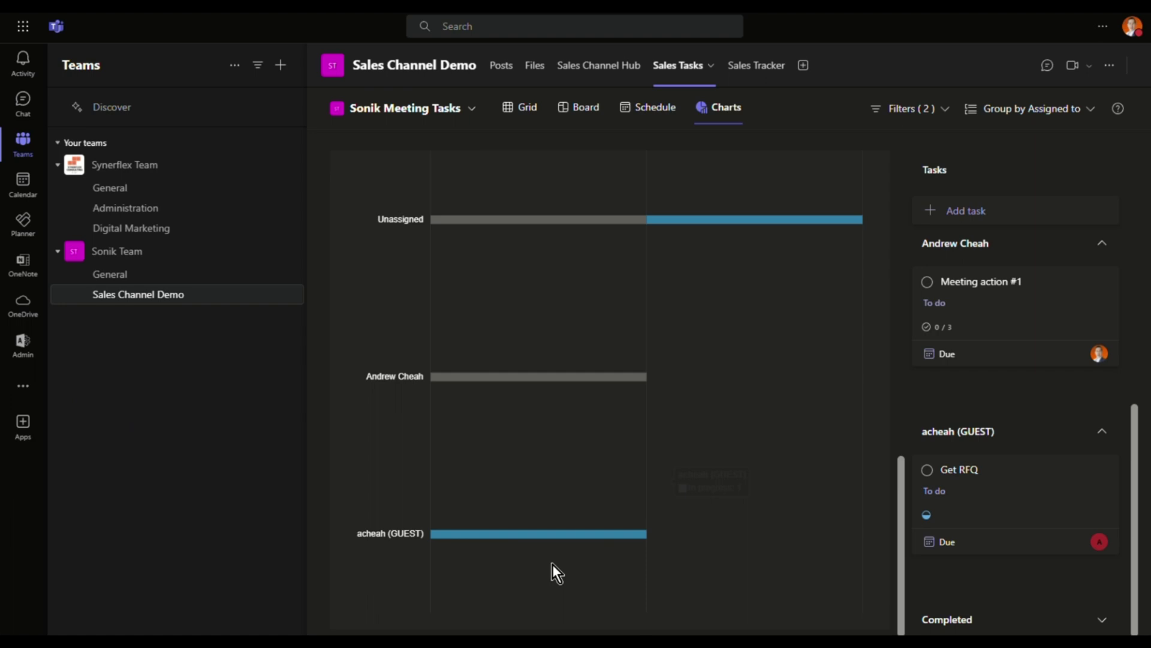
{"action": "scroll", "coordinate": [552, 561], "scroll_direction": "up", "scroll_amount": 5}
Switch the task list's Group by from assignee to Progress and return to the top.
{"action": "left_click", "coordinate": [1093, 110]}
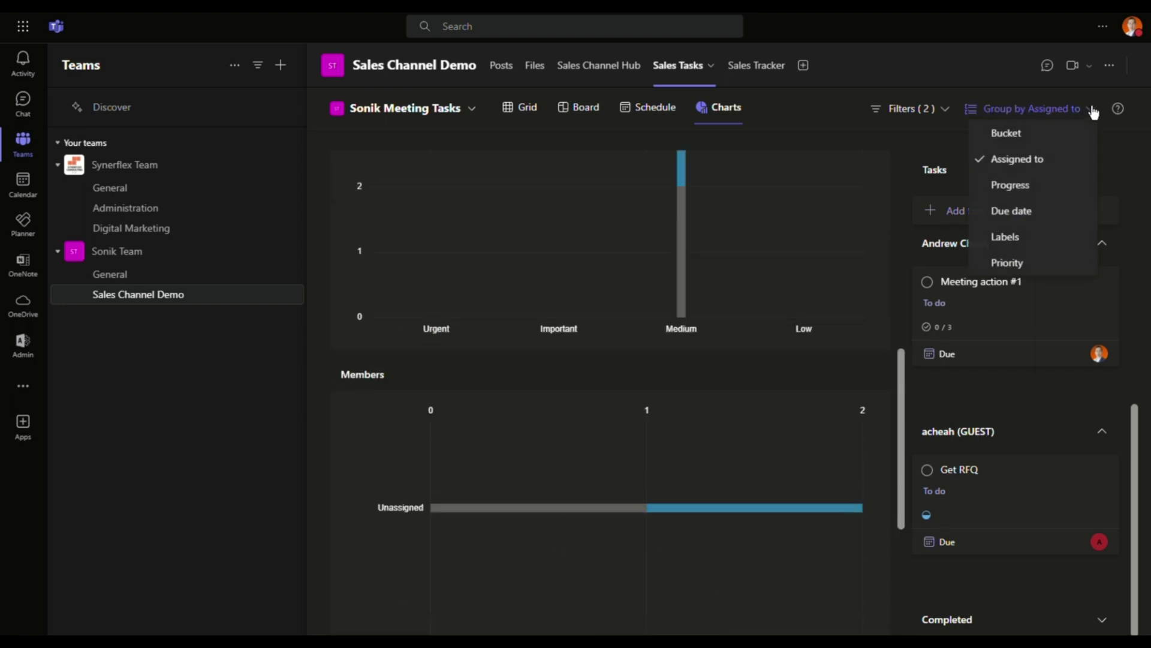
{"action": "left_click", "coordinate": [1011, 183]}
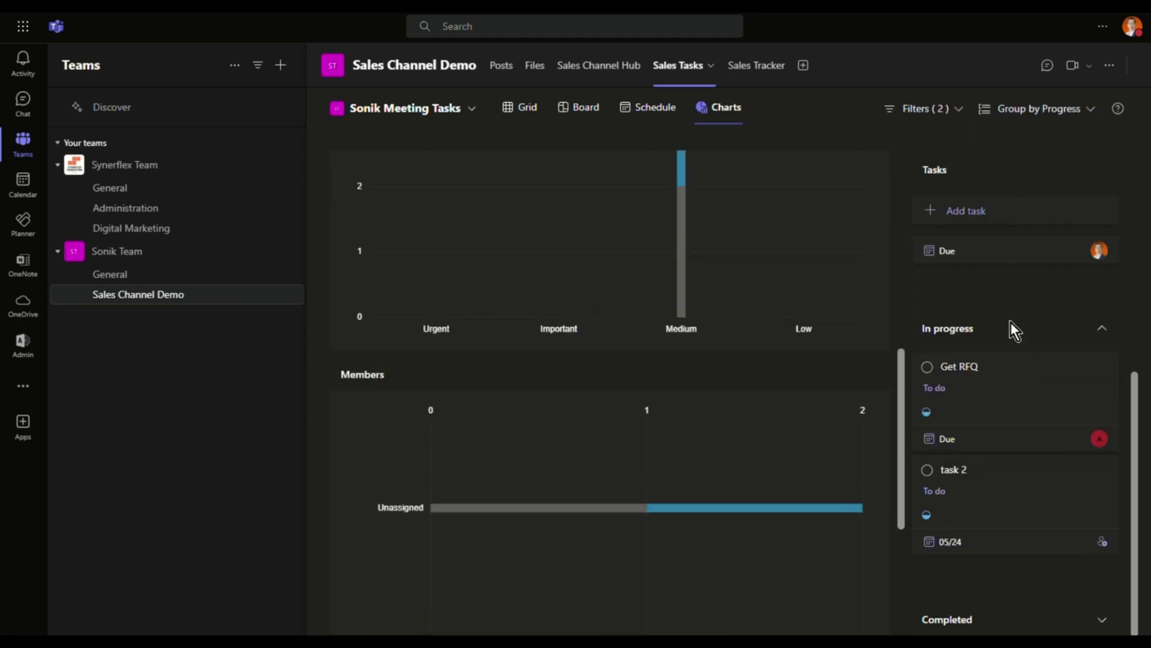
{"action": "scroll", "coordinate": [728, 489], "scroll_direction": "down", "scroll_amount": 3}
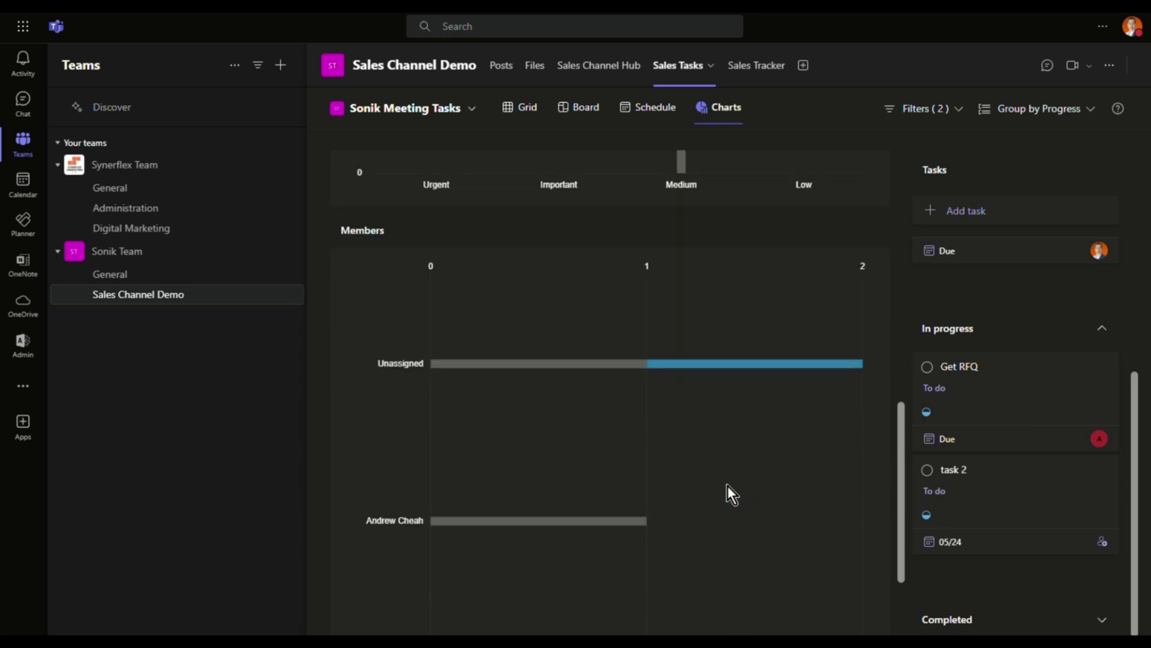
{"action": "scroll", "coordinate": [725, 480], "scroll_direction": "up", "scroll_amount": 5}
{"action": "scroll", "coordinate": [719, 460], "scroll_direction": "up", "scroll_amount": 1}
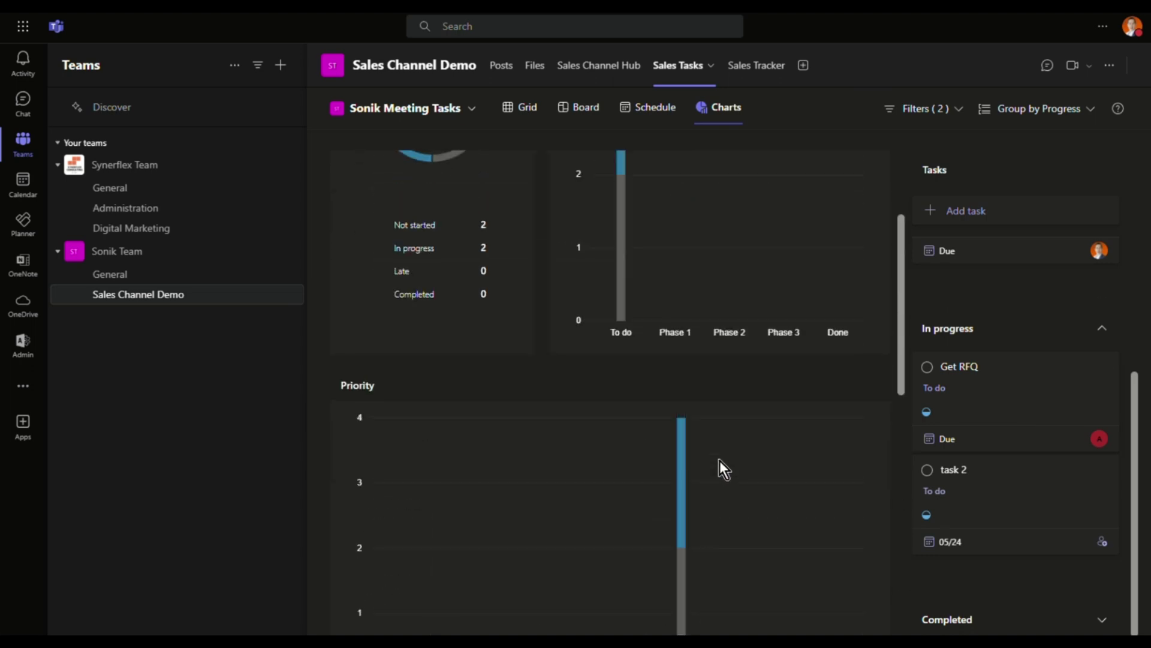
{"action": "scroll", "coordinate": [720, 461], "scroll_direction": "up", "scroll_amount": 3}
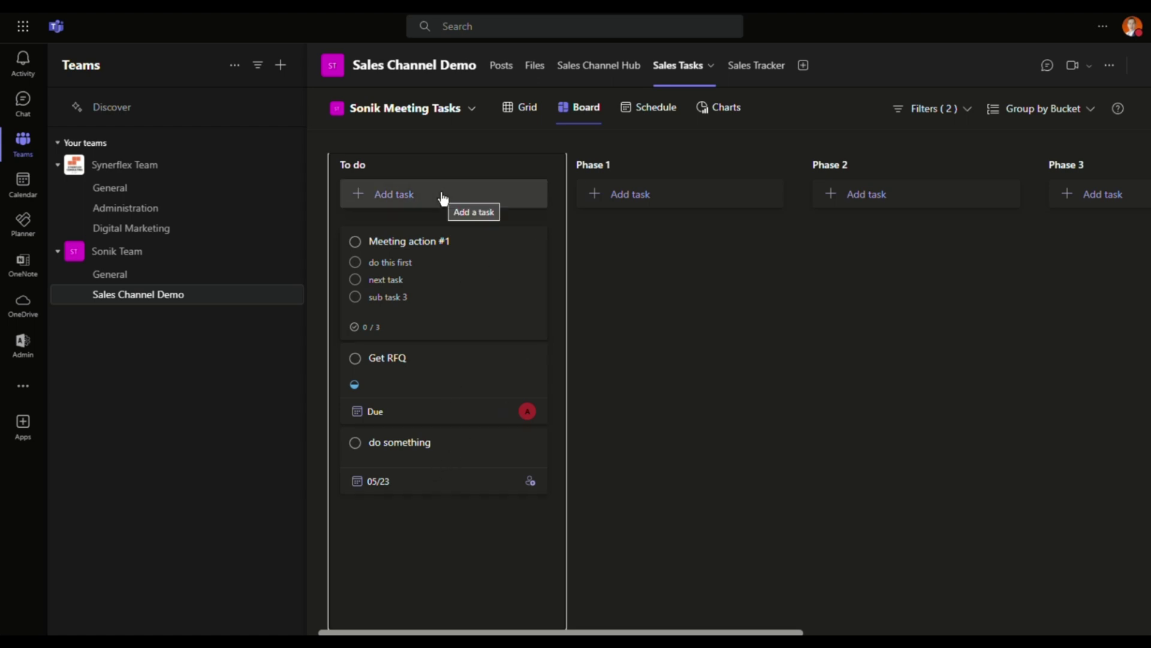
Create a new task named 'task 2' at the top of the To do bucket.
{"action": "left_click", "coordinate": [408, 203]}
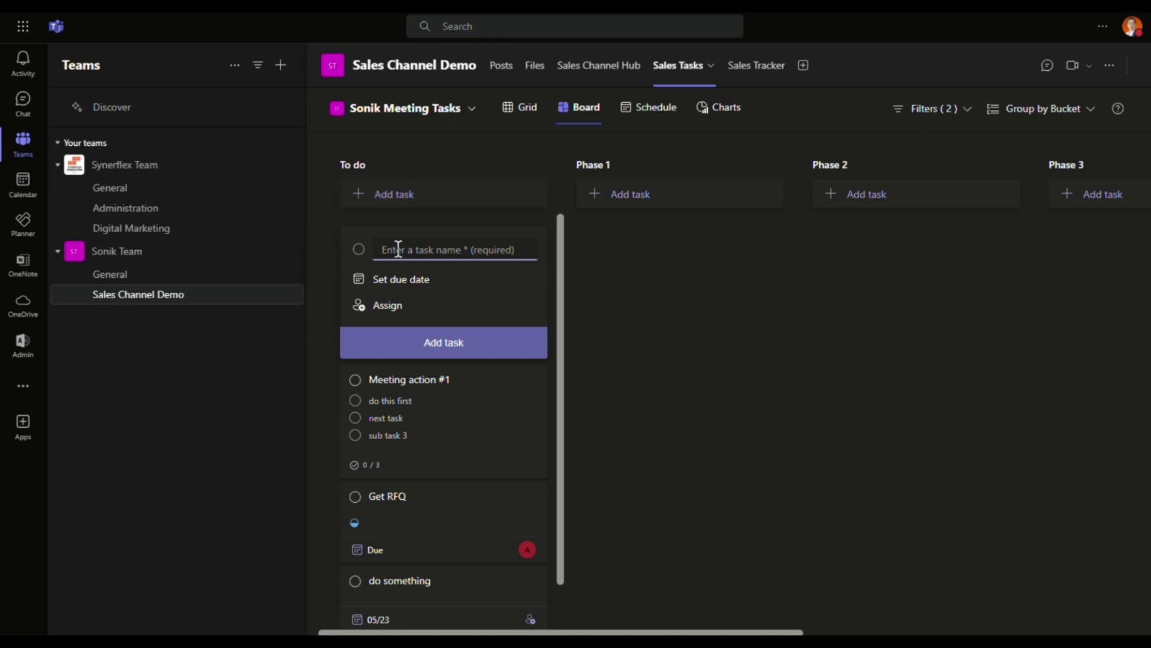
{"action": "type", "text": "task 2"}
{"action": "left_click", "coordinate": [458, 358]}
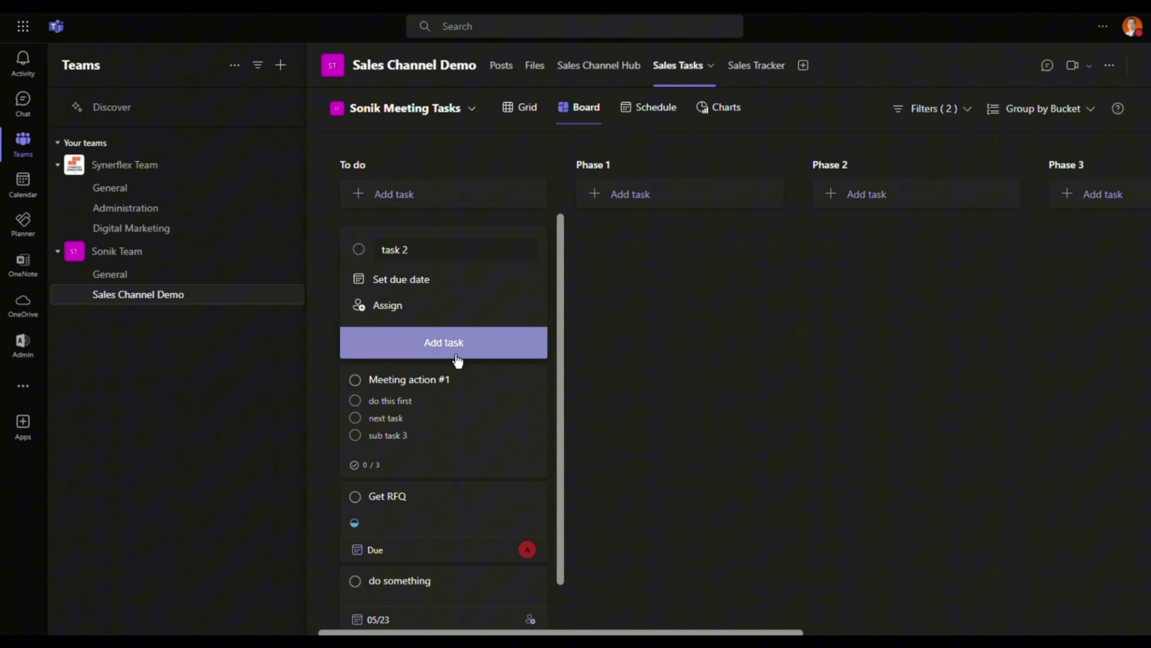
{"action": "left_click", "coordinate": [479, 146]}
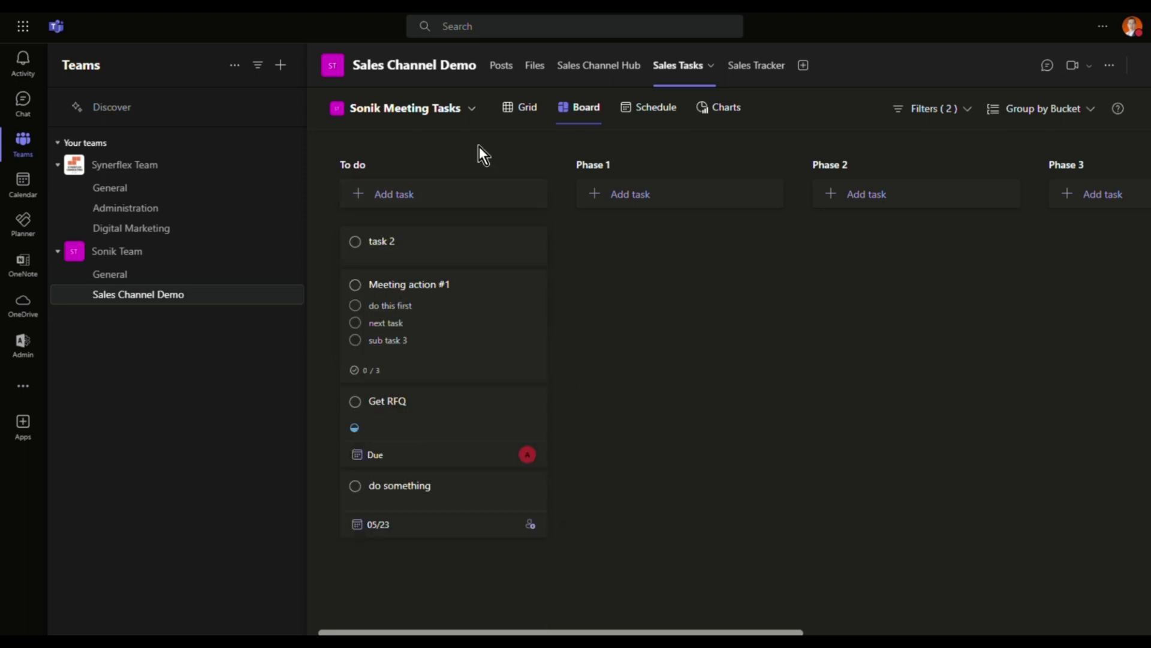
Open task 2's details and review its Progress options and assignee suggestions, assigning no one.
{"action": "left_click", "coordinate": [432, 251]}
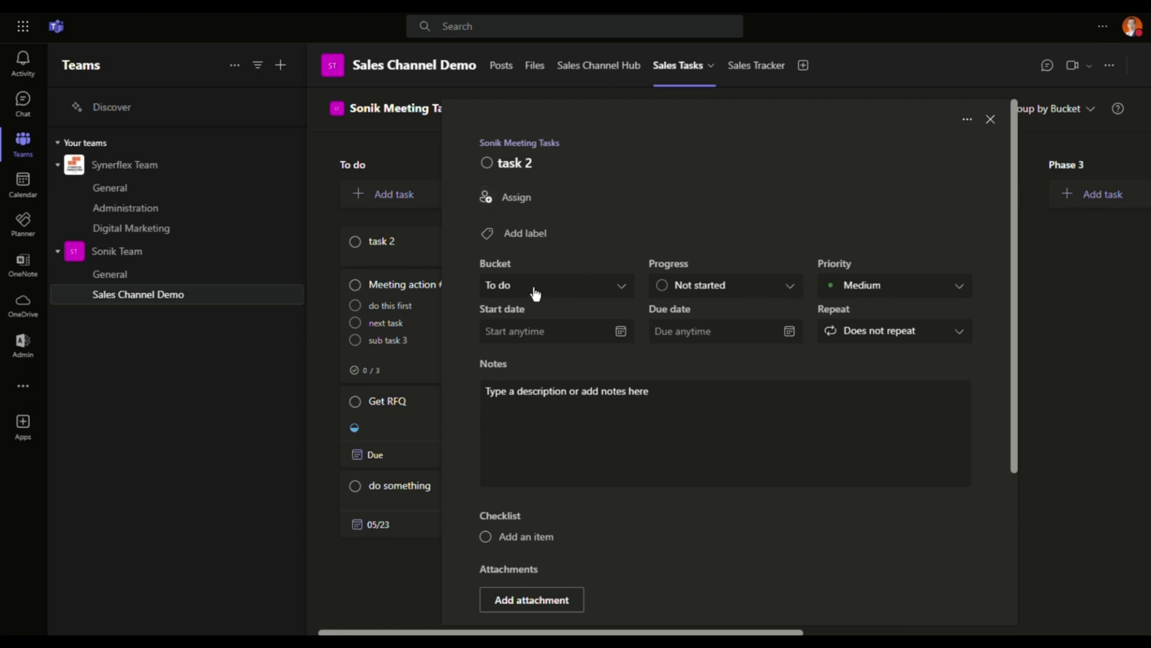
{"action": "left_click", "coordinate": [797, 292]}
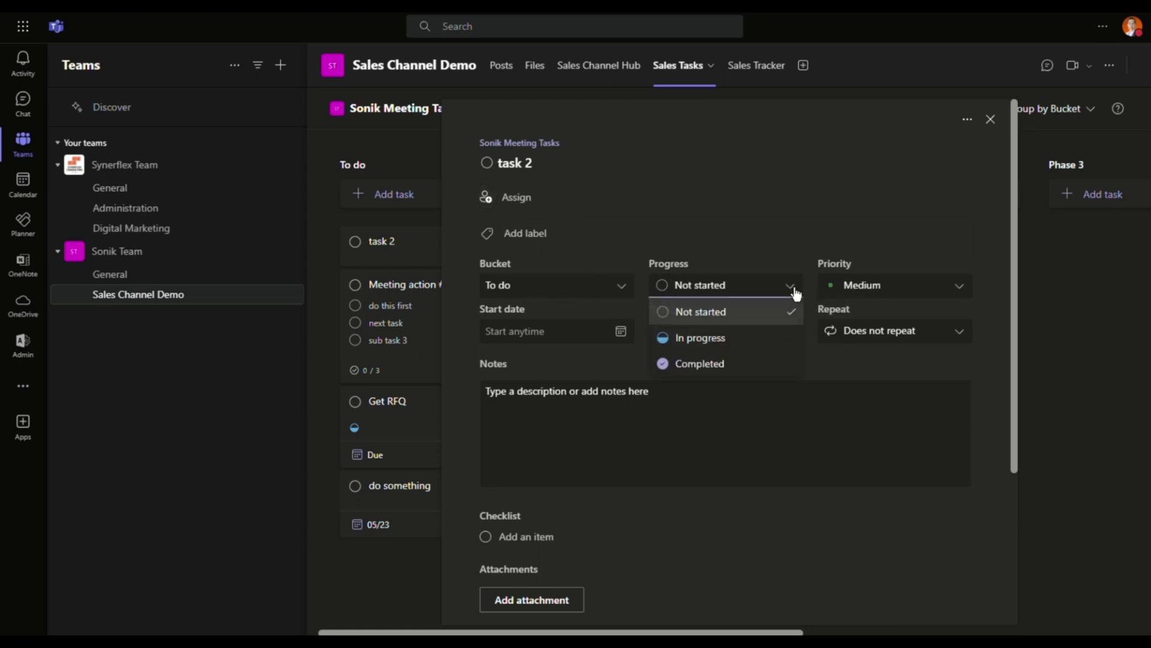
{"action": "left_click", "coordinate": [842, 209]}
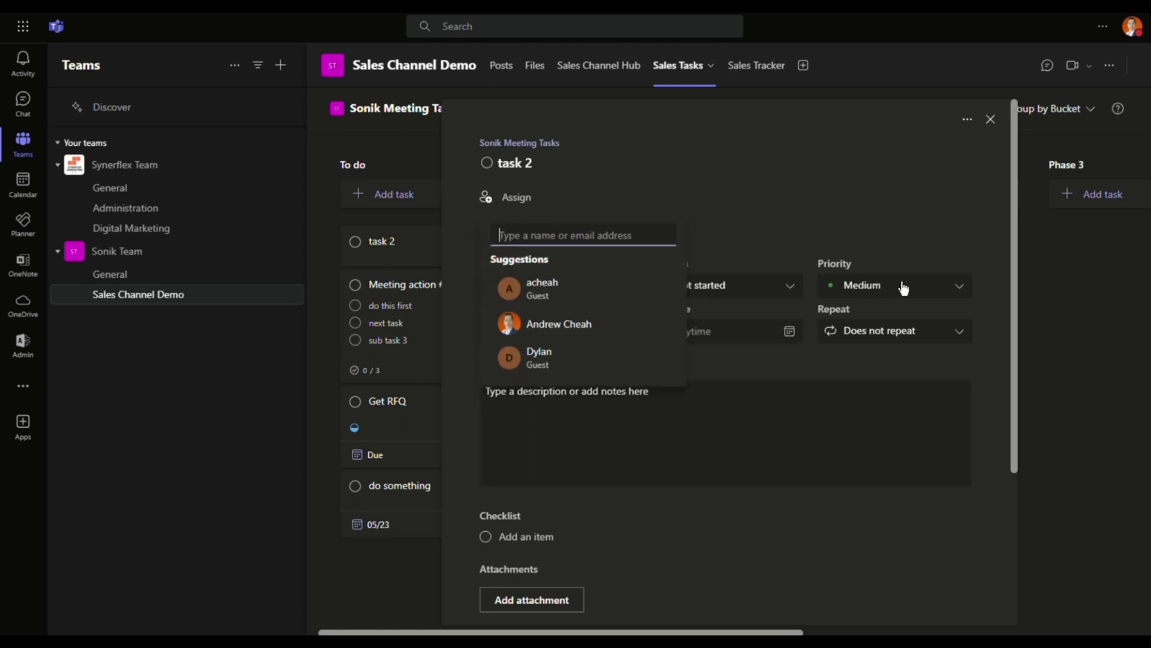
{"action": "left_click", "coordinate": [981, 362]}
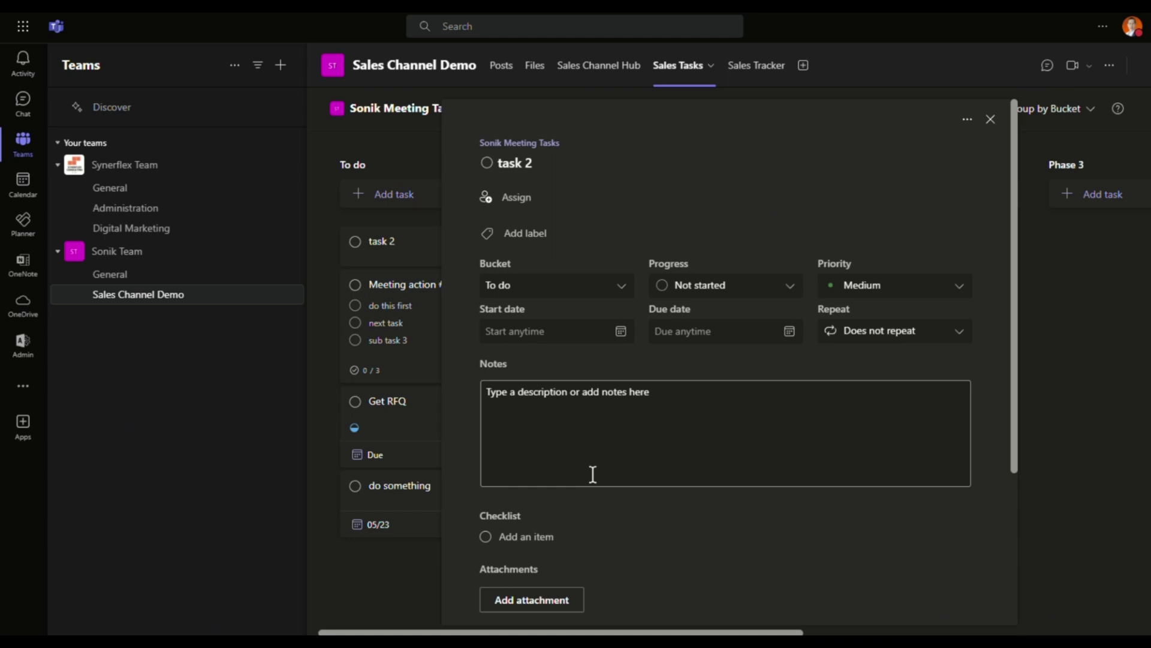
Scroll down to task 2's Checklist section, then close its details.
{"action": "scroll", "coordinate": [630, 498], "scroll_direction": "down", "scroll_amount": 3}
{"action": "scroll", "coordinate": [671, 524], "scroll_direction": "up", "scroll_amount": 4}
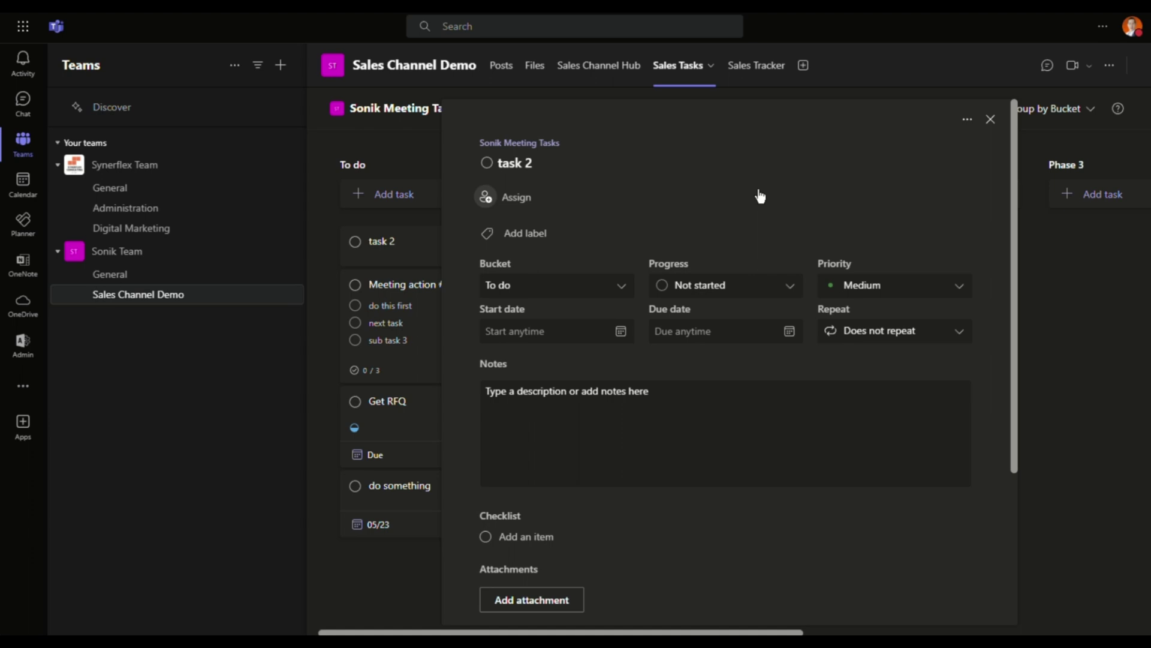
{"action": "scroll", "coordinate": [730, 396], "scroll_direction": "down", "scroll_amount": 3}
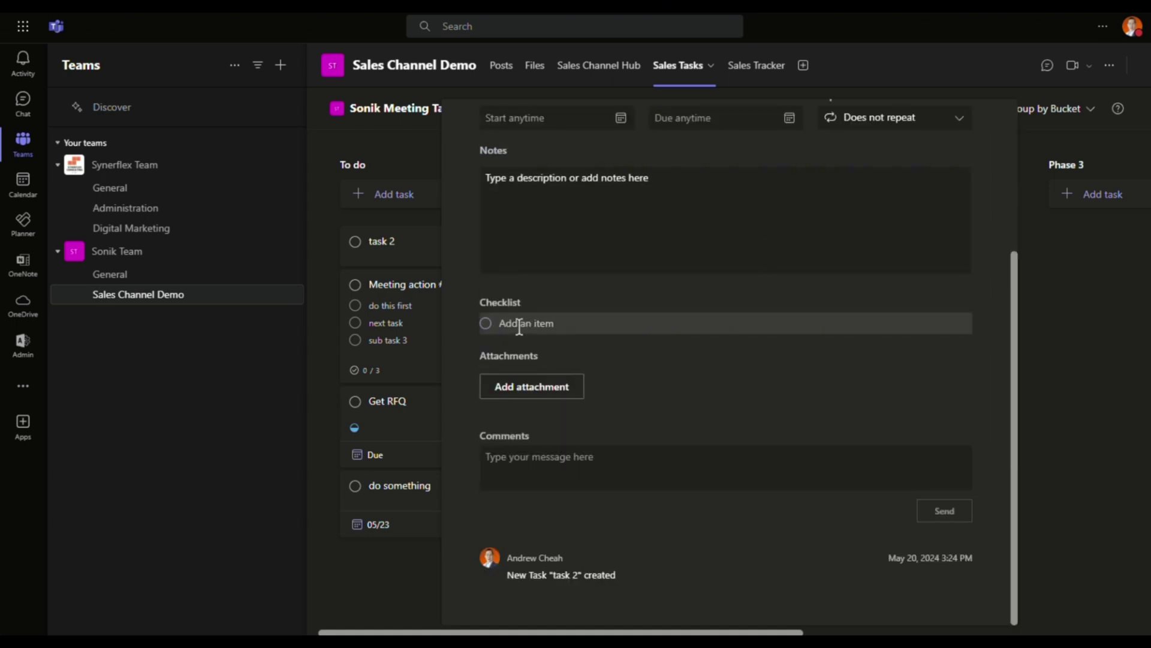
{"action": "left_click", "coordinate": [1078, 348]}
Open Meeting action #1's details, close them and reopen them.
{"action": "left_click", "coordinate": [433, 327]}
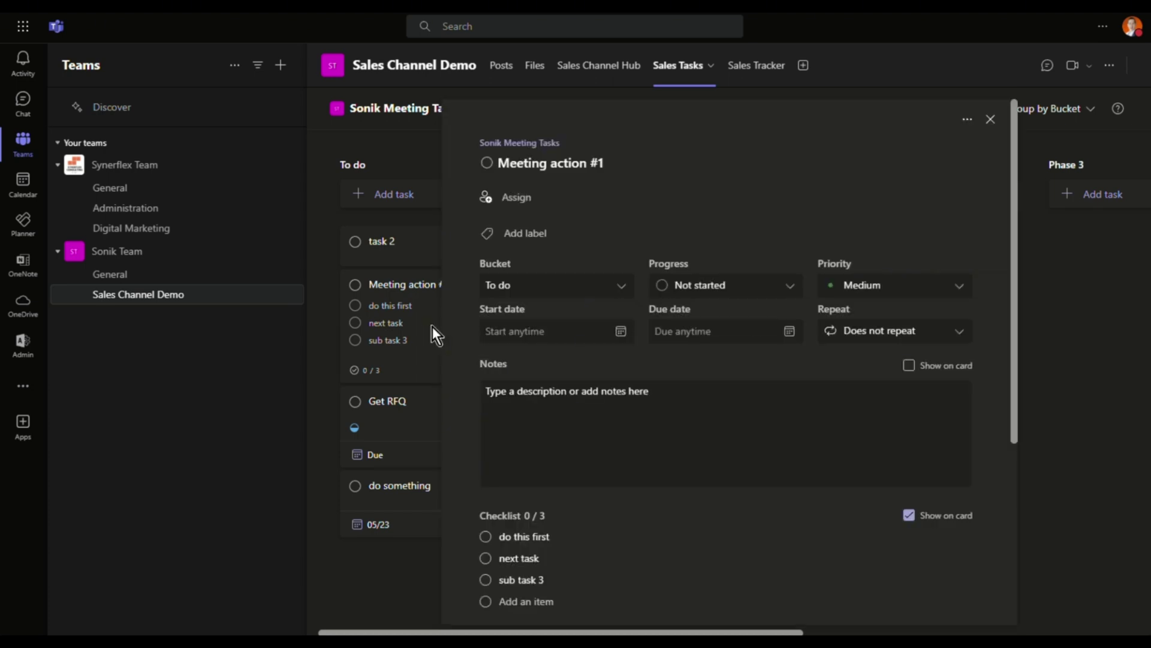
{"action": "scroll", "coordinate": [600, 342], "scroll_direction": "down", "scroll_amount": 3}
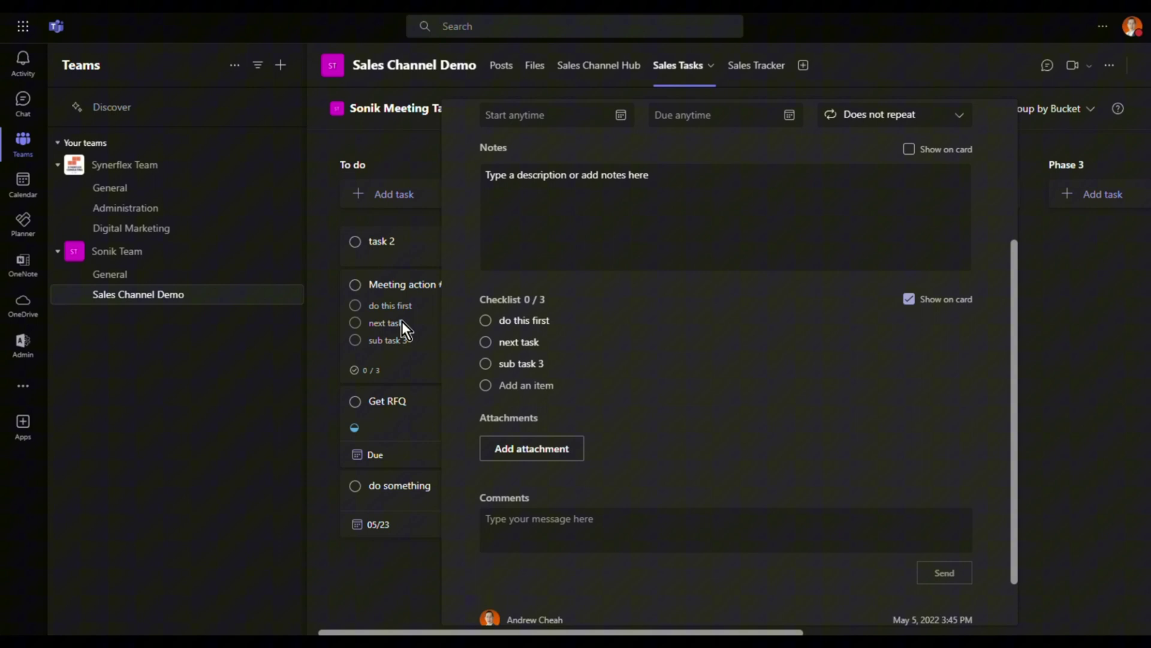
{"action": "left_click", "coordinate": [1089, 391]}
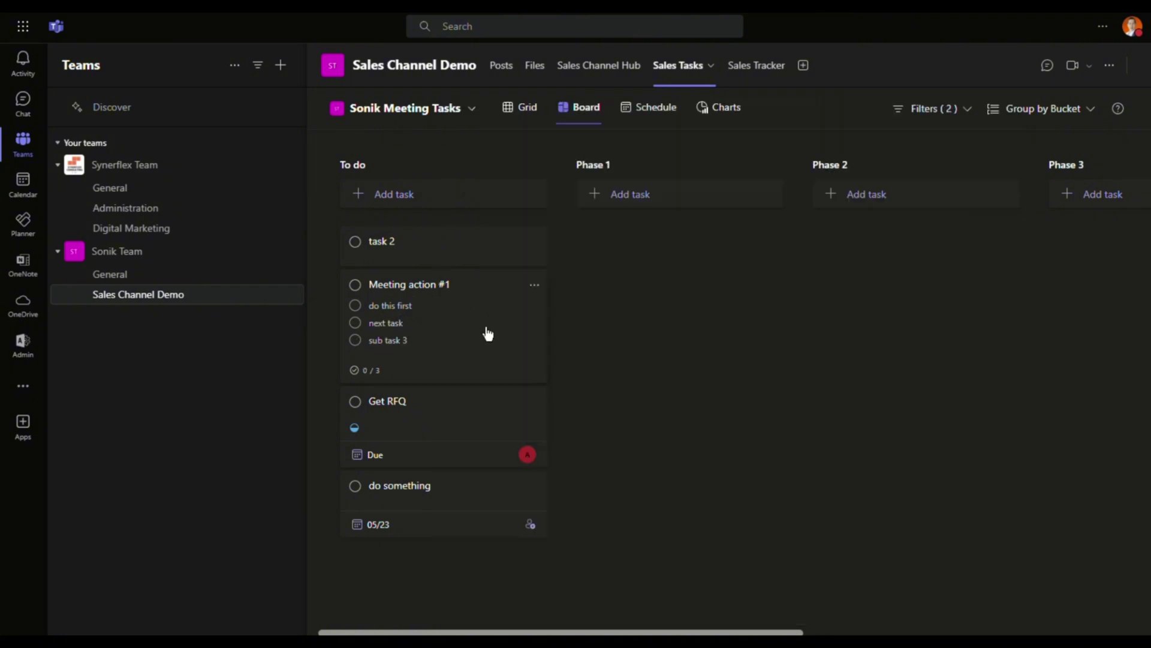
{"action": "left_click", "coordinate": [488, 334]}
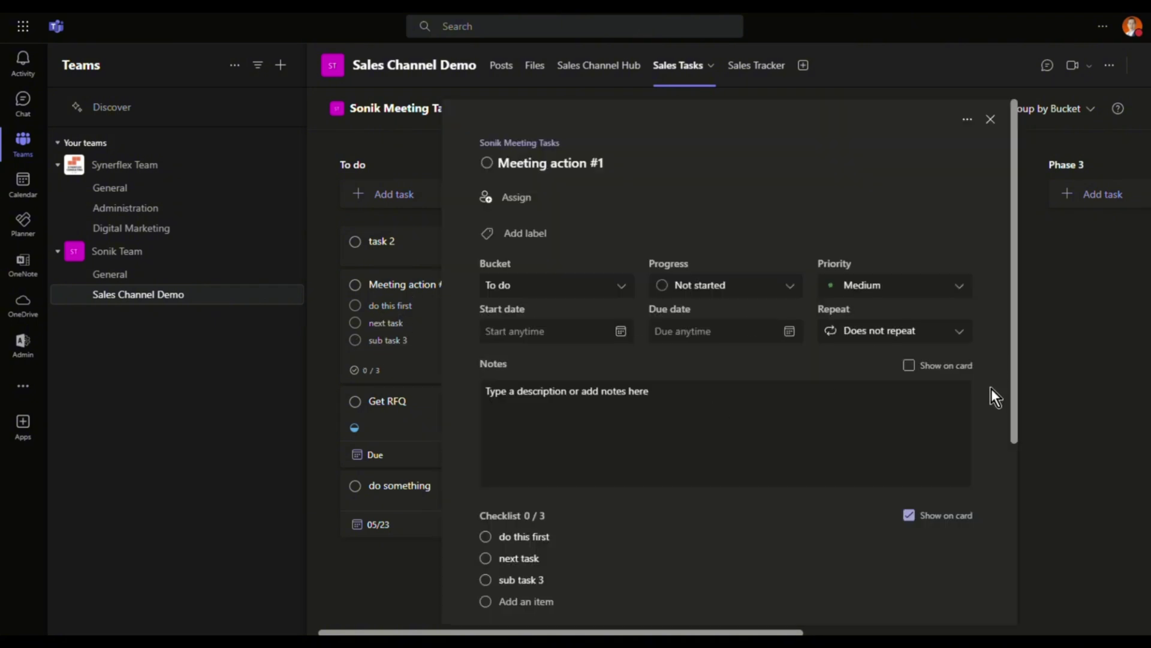
{"action": "left_click", "coordinate": [409, 343]}
Turn the checklist's Show on card off, check the card, then turn it back on.
{"action": "left_click", "coordinate": [439, 341]}
{"action": "scroll", "coordinate": [718, 365], "scroll_direction": "down", "scroll_amount": 3}
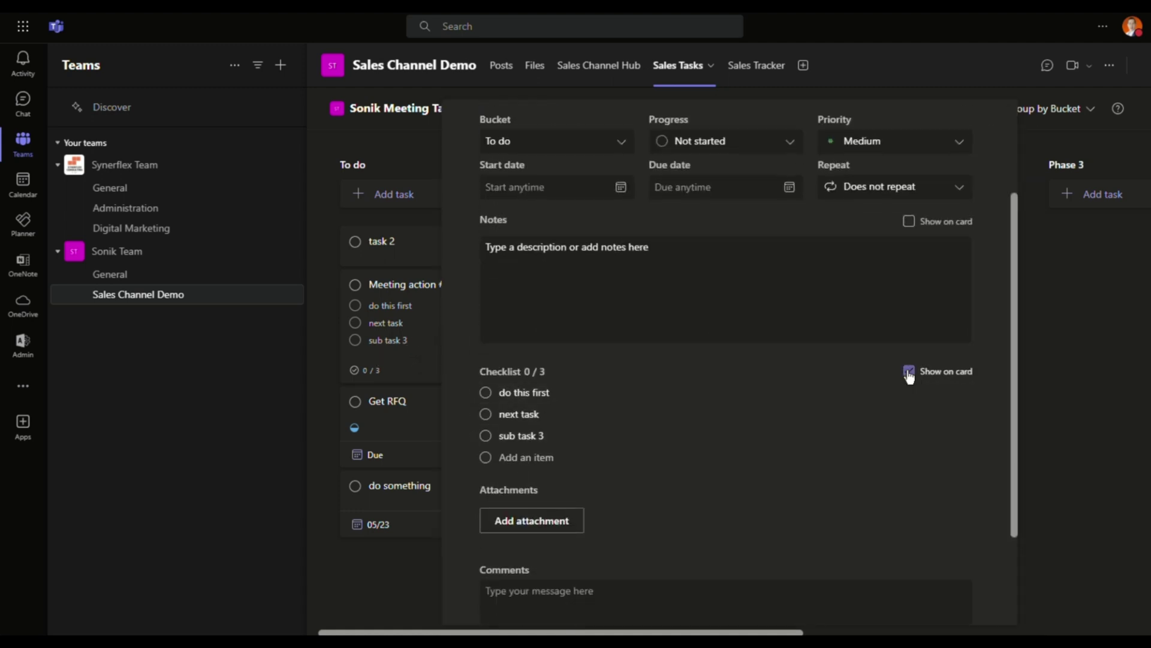
{"action": "left_click", "coordinate": [909, 372]}
{"action": "left_click", "coordinate": [1056, 357]}
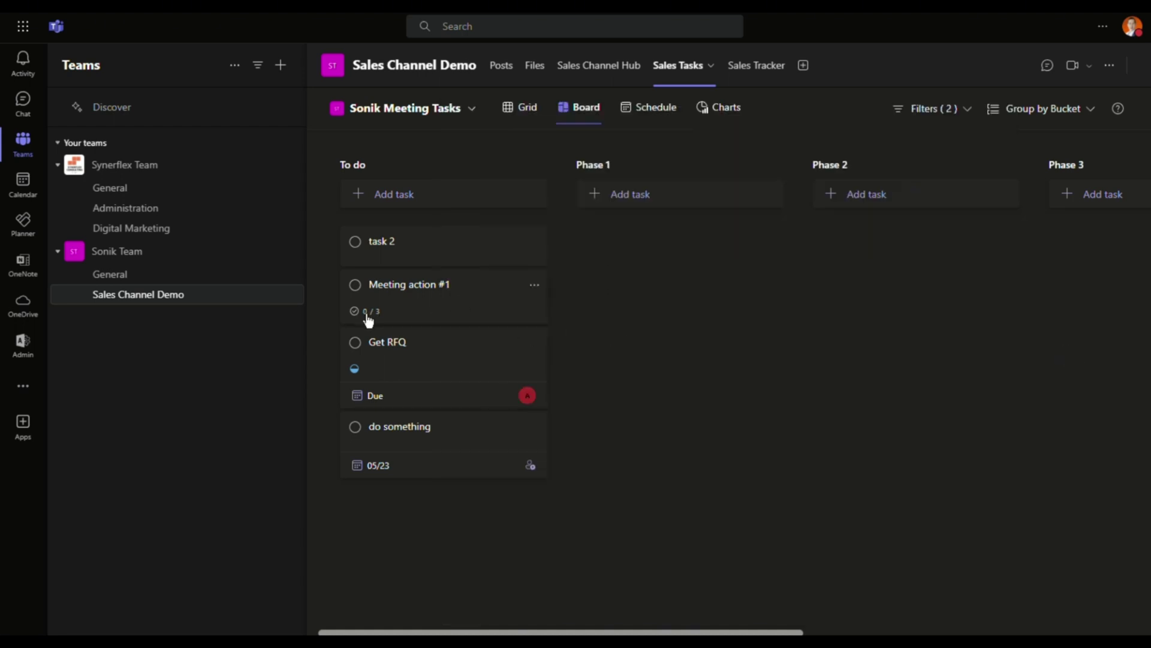
{"action": "double_click", "coordinate": [494, 312]}
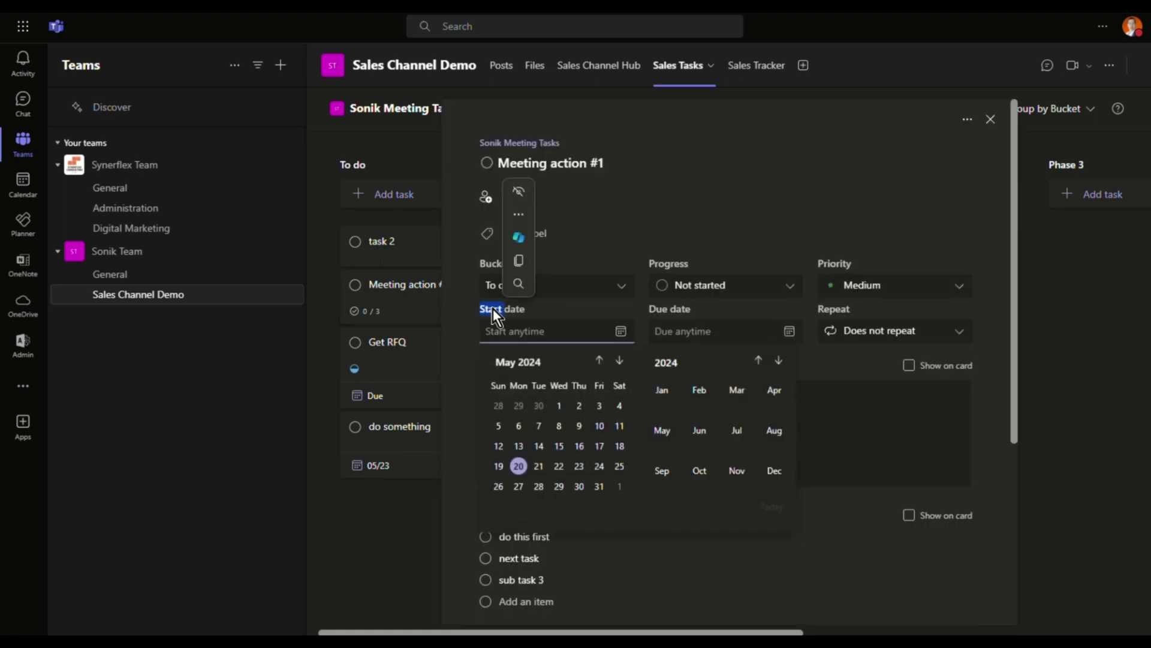
{"action": "left_click", "coordinate": [486, 197]}
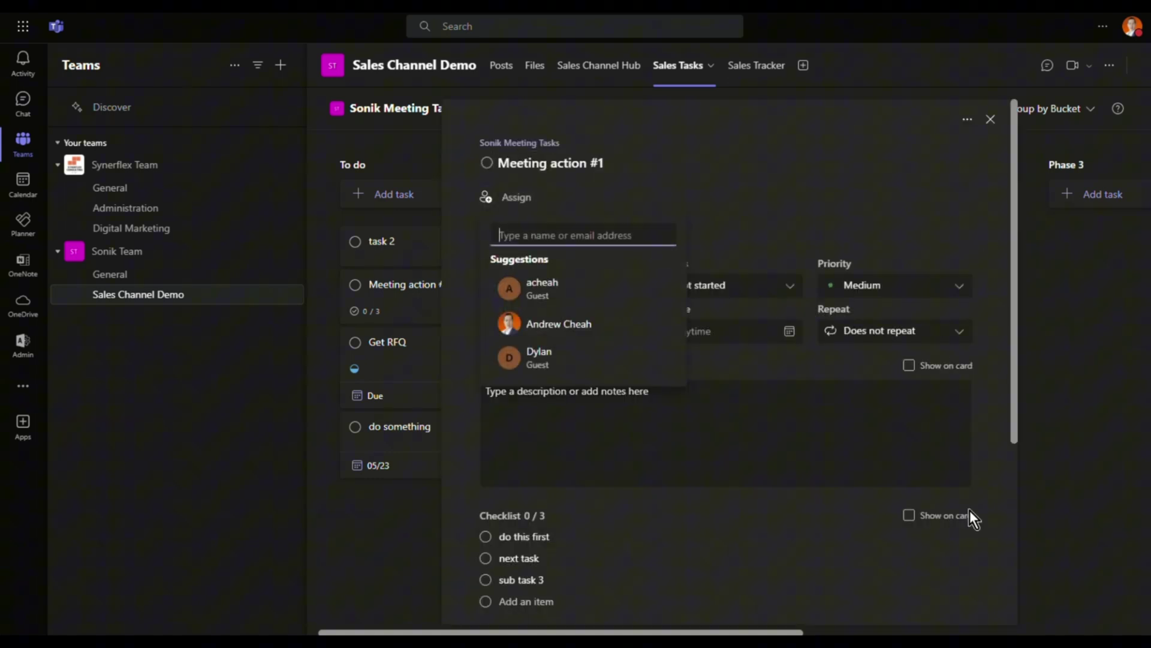
{"action": "left_click", "coordinate": [909, 515]}
Add the note 'notes' to Meeting action #1 and make the notes show on its card.
{"action": "left_click", "coordinate": [558, 406]}
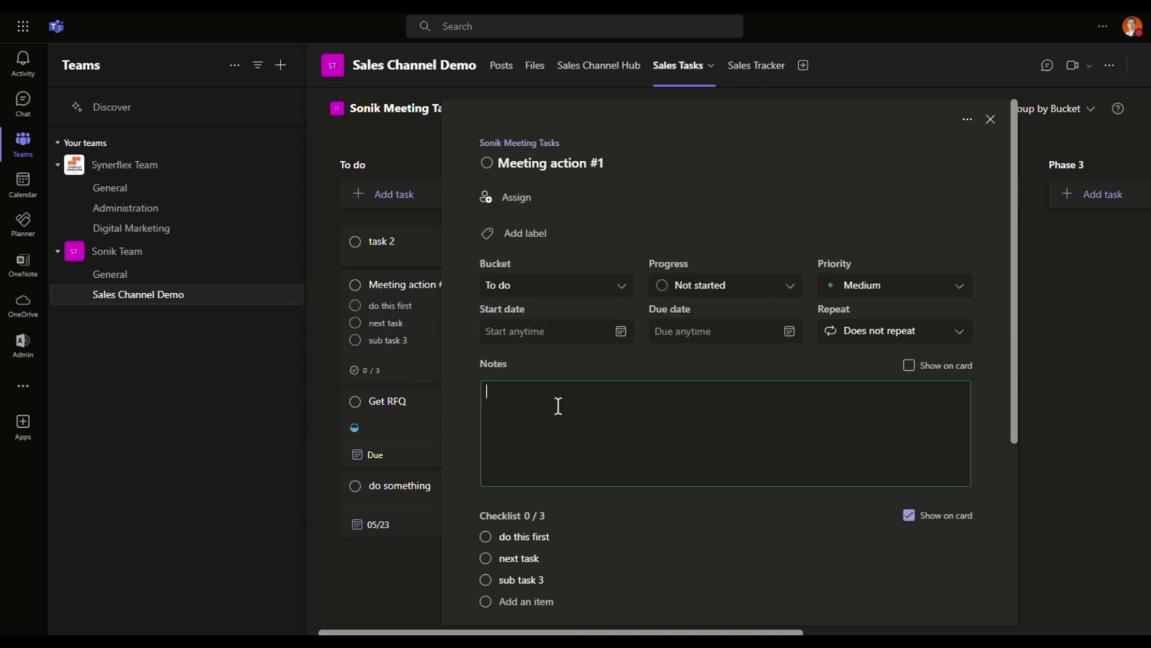
{"action": "type", "text": "notes"}
{"action": "left_click", "coordinate": [909, 367]}
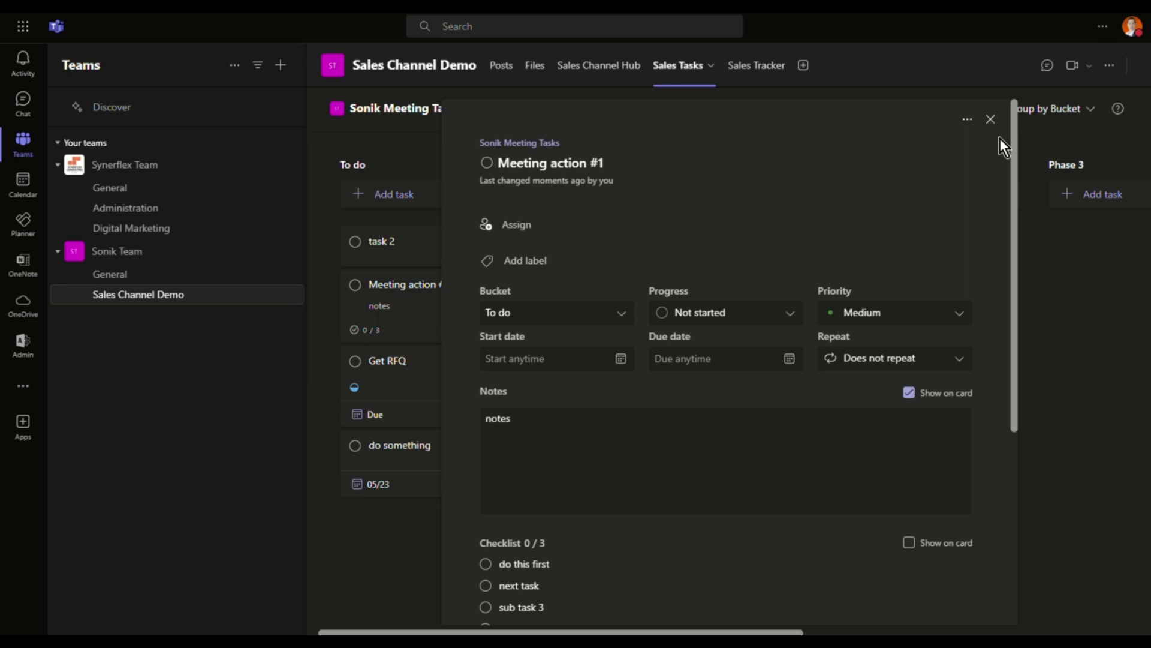
{"action": "left_click", "coordinate": [991, 120]}
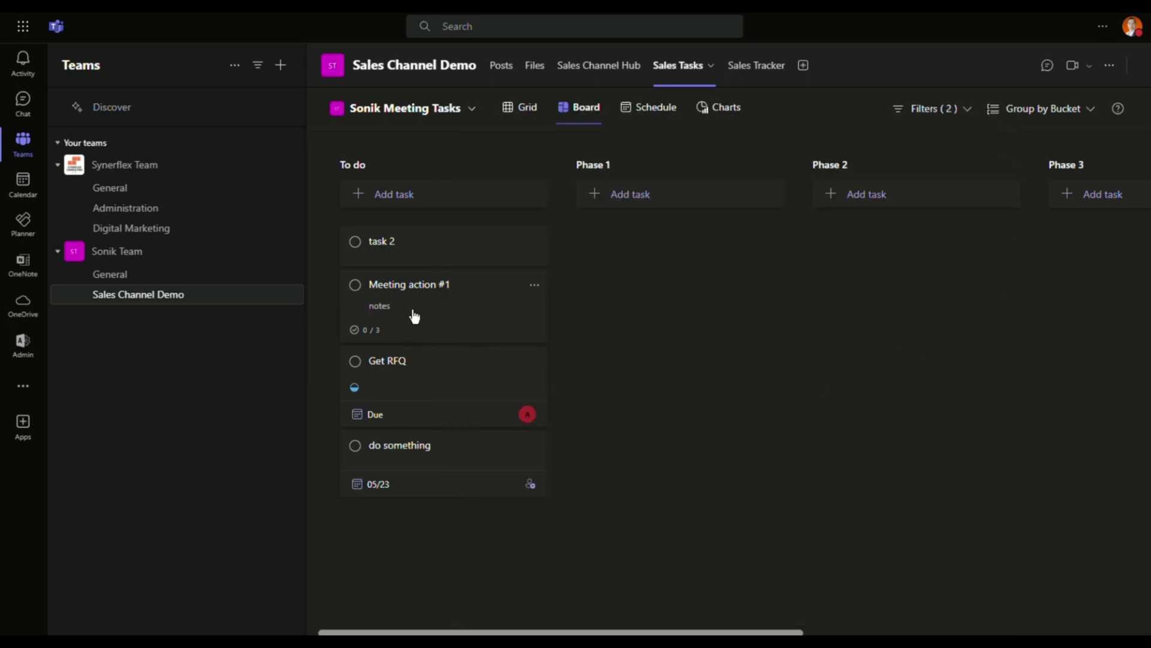
Reopen Meeting action #1 and set its checklist back to Show on card.
{"action": "left_click", "coordinate": [460, 317]}
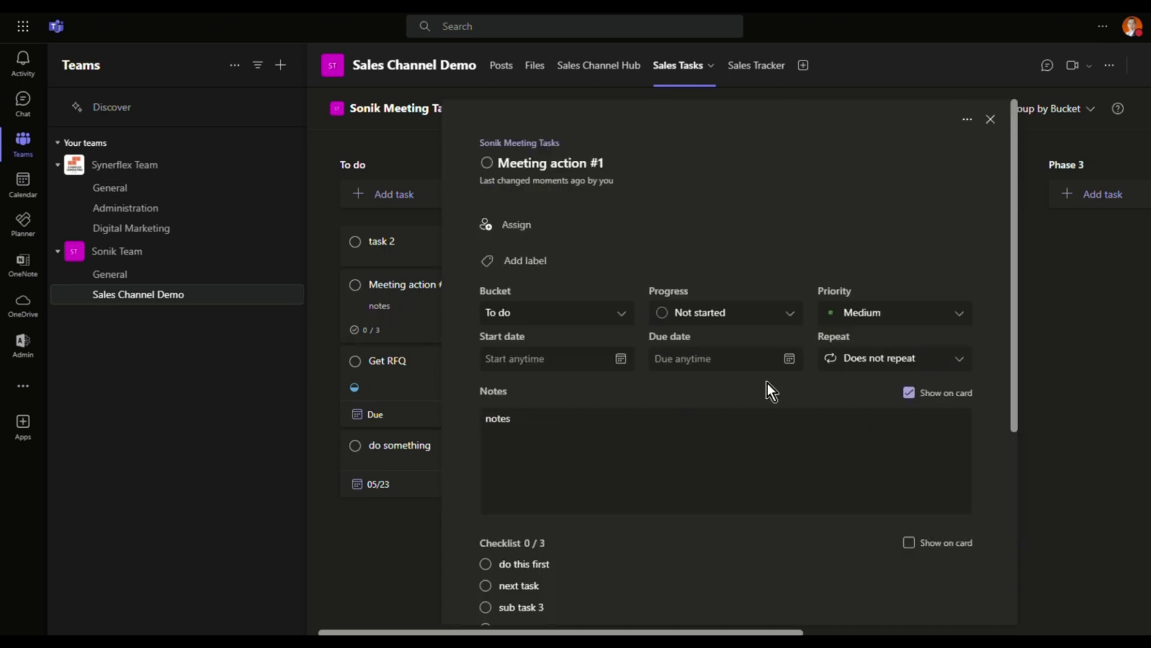
{"action": "left_click", "coordinate": [909, 542]}
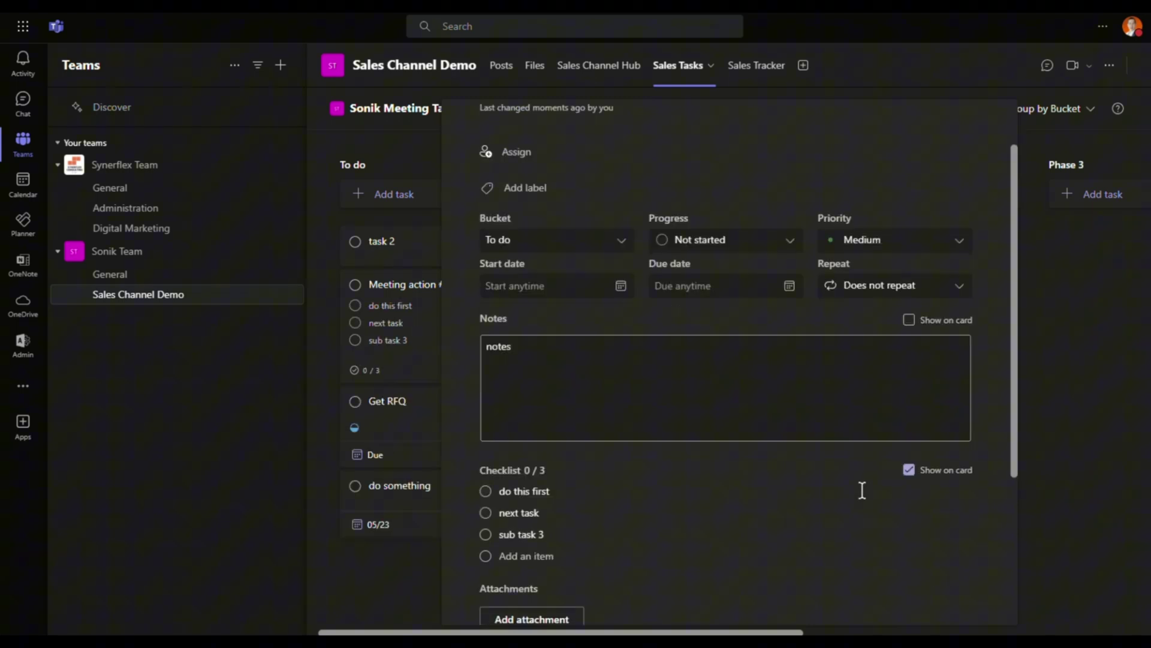
{"action": "left_click", "coordinate": [862, 490]}
{"action": "scroll", "coordinate": [862, 490], "scroll_direction": "down", "scroll_amount": 3}
{"action": "scroll", "coordinate": [862, 491], "scroll_direction": "up", "scroll_amount": 2}
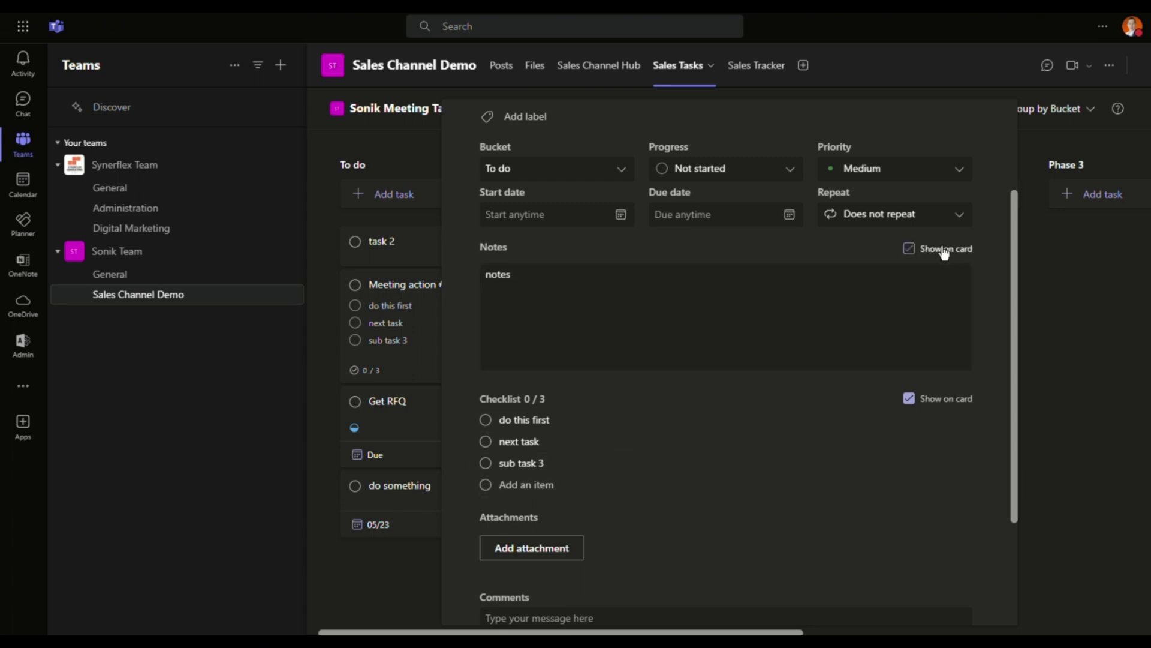
{"action": "left_click", "coordinate": [910, 291]}
Close the task details and bring up the board's Group by Bucket choices.
{"action": "left_click", "coordinate": [1096, 351]}
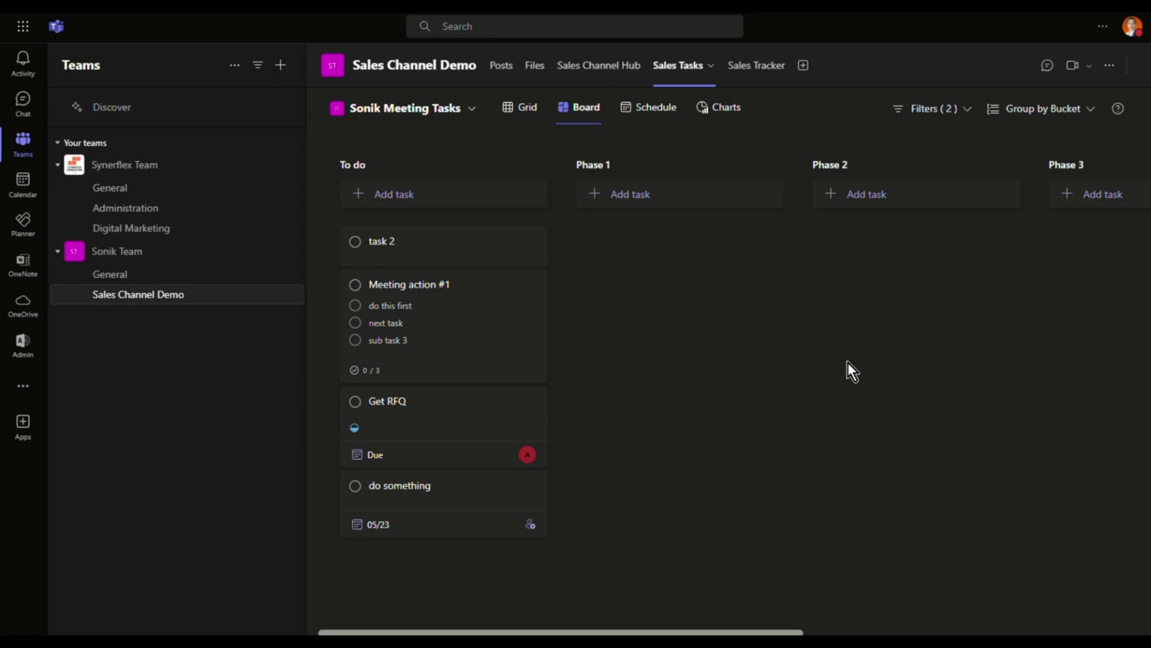
{"action": "left_click", "coordinate": [1092, 110]}
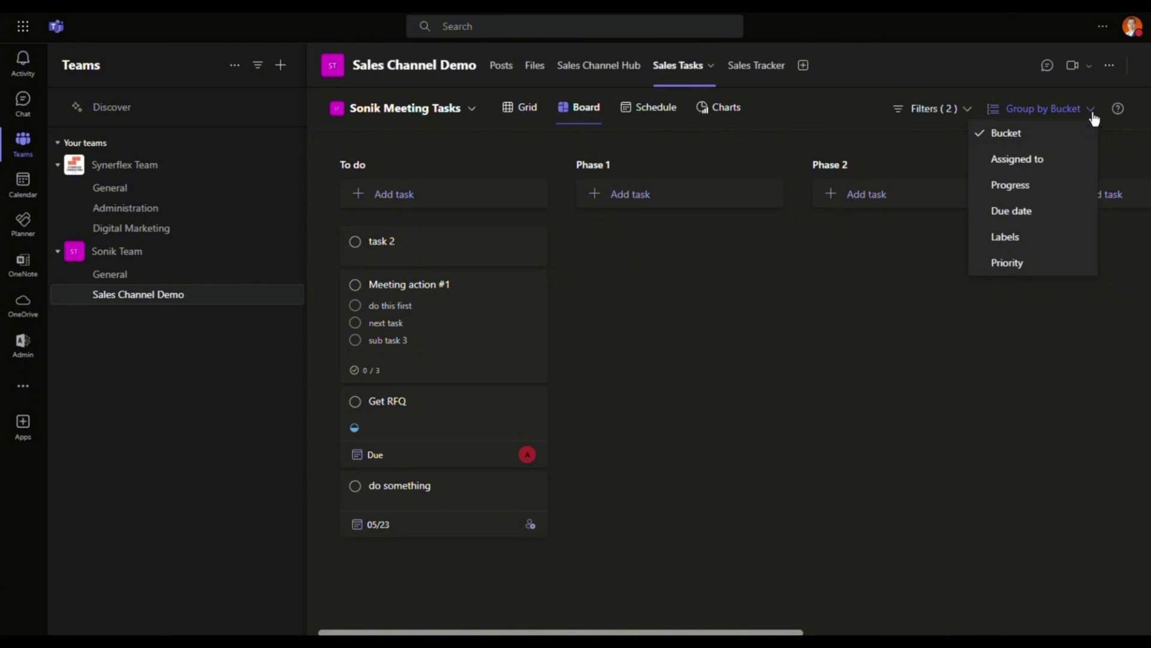
Choose Progress so the board shows Not started, In progress and Completed columns.
{"action": "left_click", "coordinate": [1026, 194]}
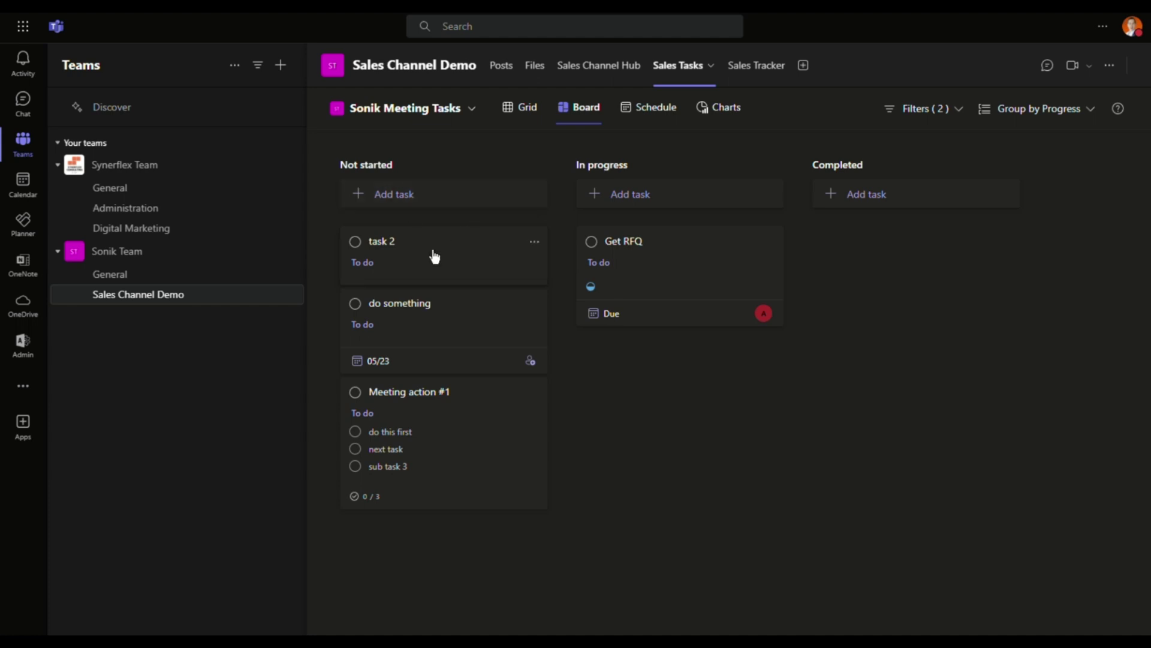
Drag task 2 between Not started and In progress, then check its Progress field in the details.
{"action": "left_click_drag", "start_coordinate": [435, 257], "coordinate": [660, 241]}
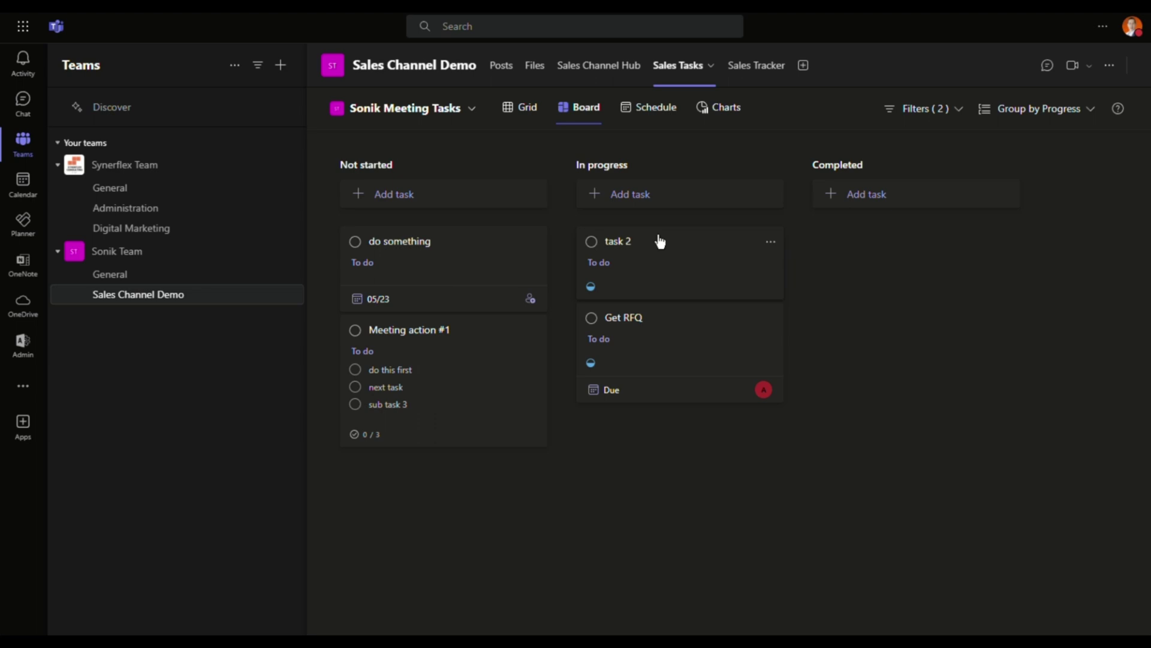
{"action": "left_click_drag", "start_coordinate": [704, 273], "coordinate": [487, 251]}
{"action": "left_click", "coordinate": [431, 253]}
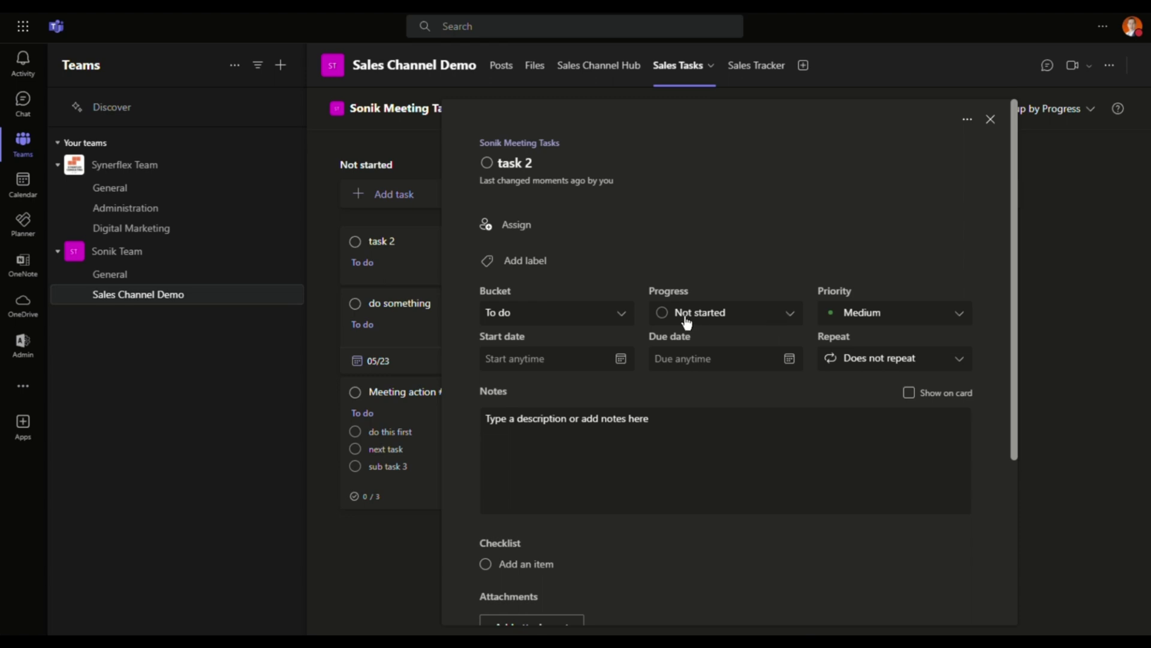
{"action": "left_click", "coordinate": [791, 322]}
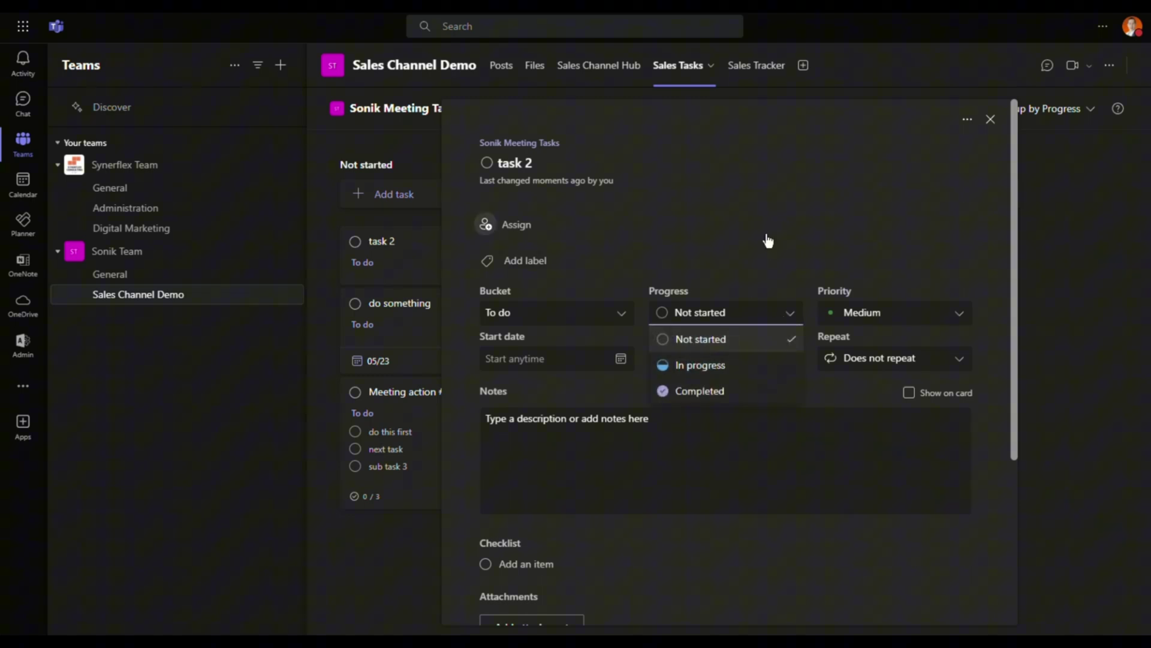
{"action": "left_click", "coordinate": [990, 120]}
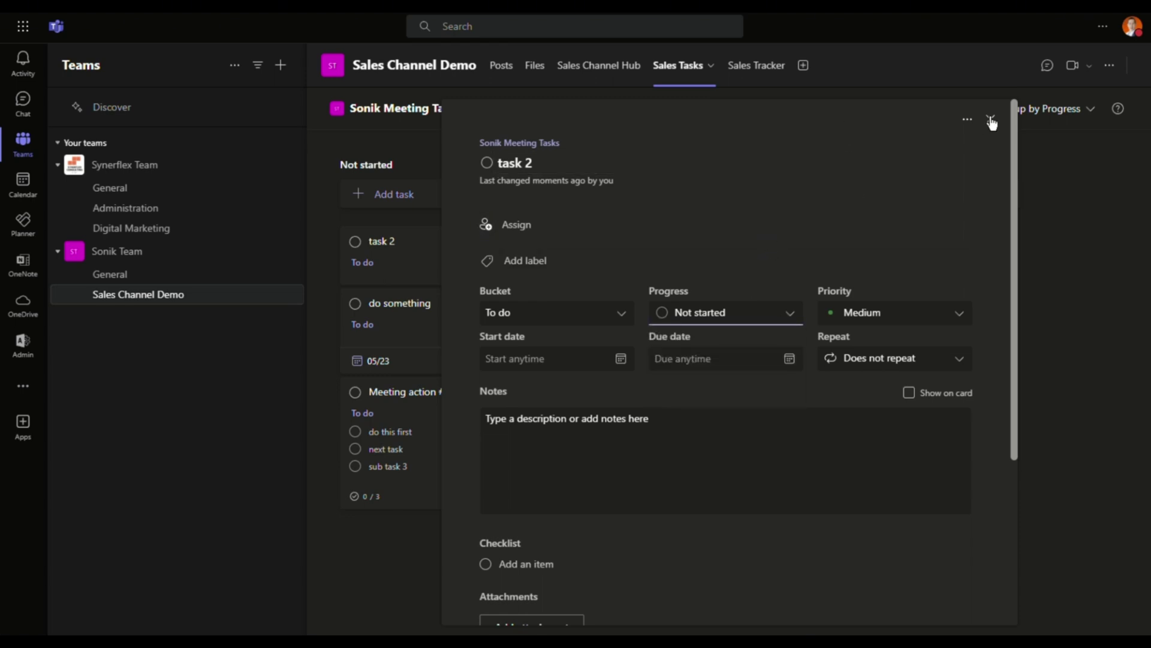
{"action": "left_click", "coordinate": [991, 119]}
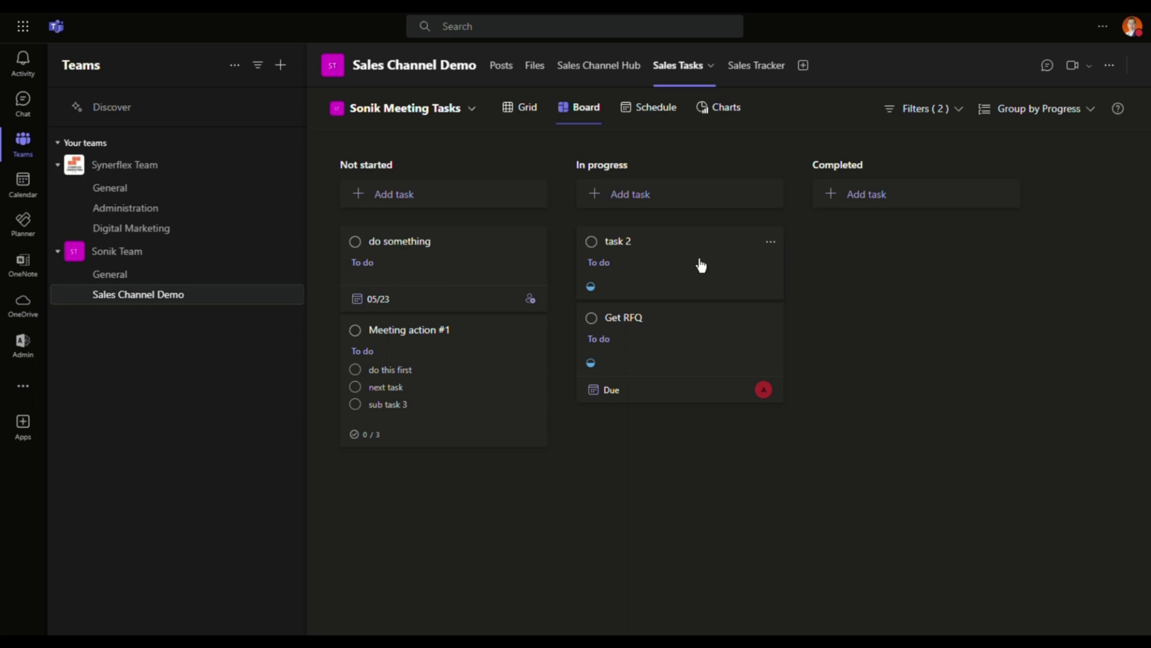
Place task 2 in In progress below Get RFQ, then view and close Get RFQ's details.
{"action": "left_click_drag", "start_coordinate": [699, 264], "coordinate": [512, 262]}
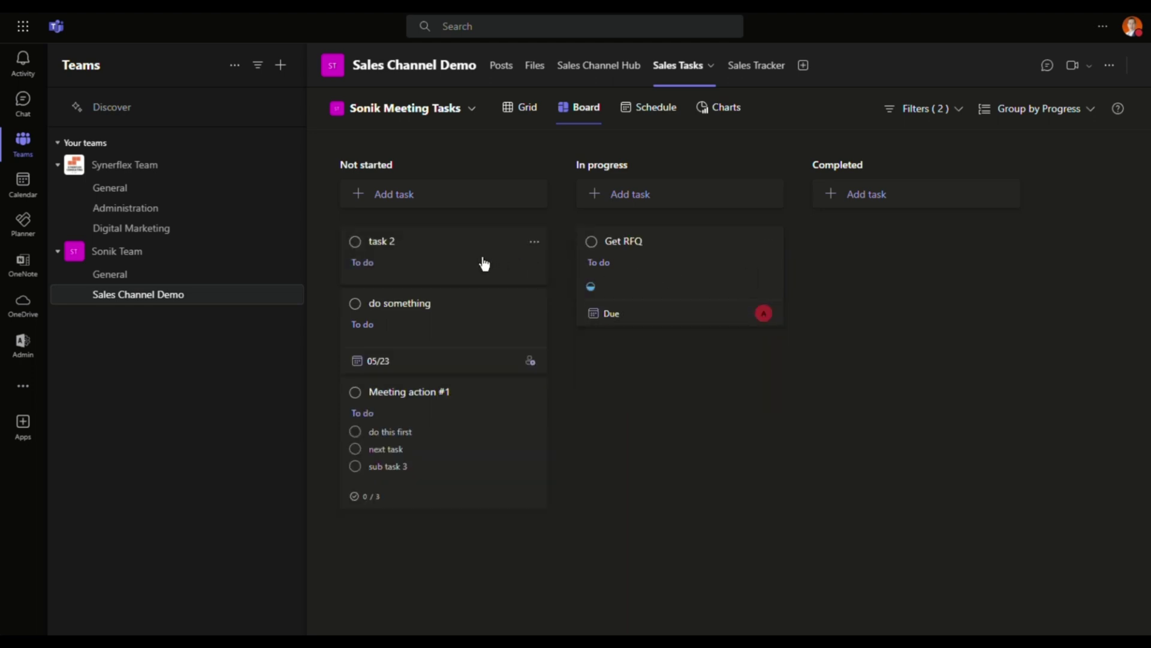
{"action": "left_click_drag", "start_coordinate": [483, 260], "coordinate": [699, 265]}
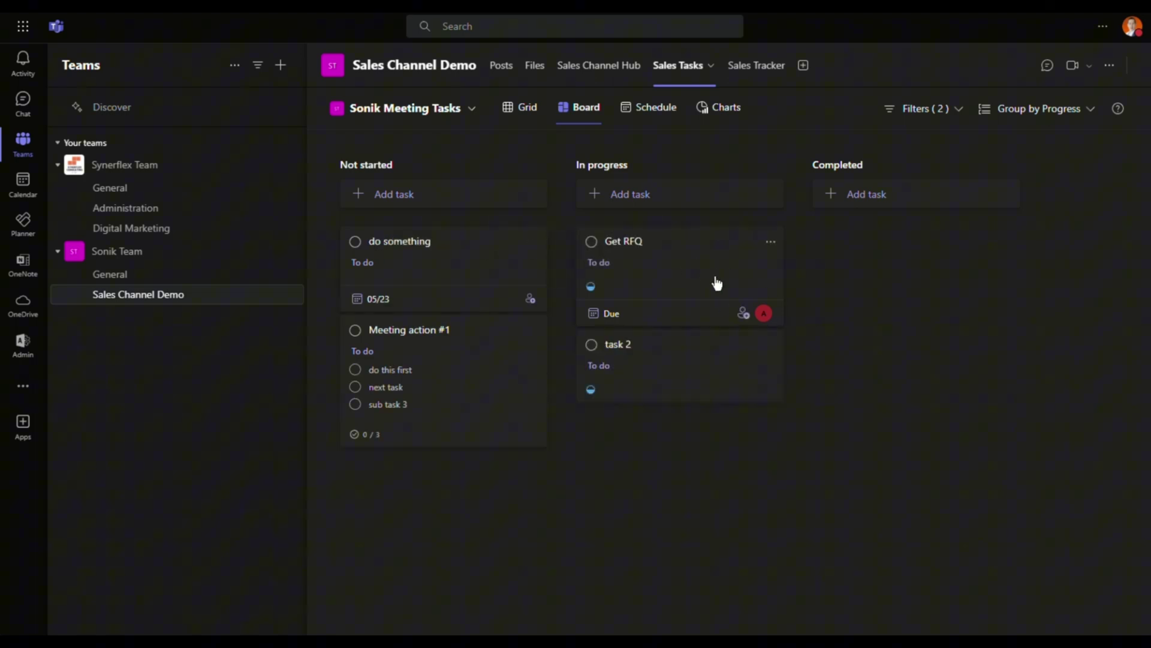
{"action": "left_click", "coordinate": [712, 279]}
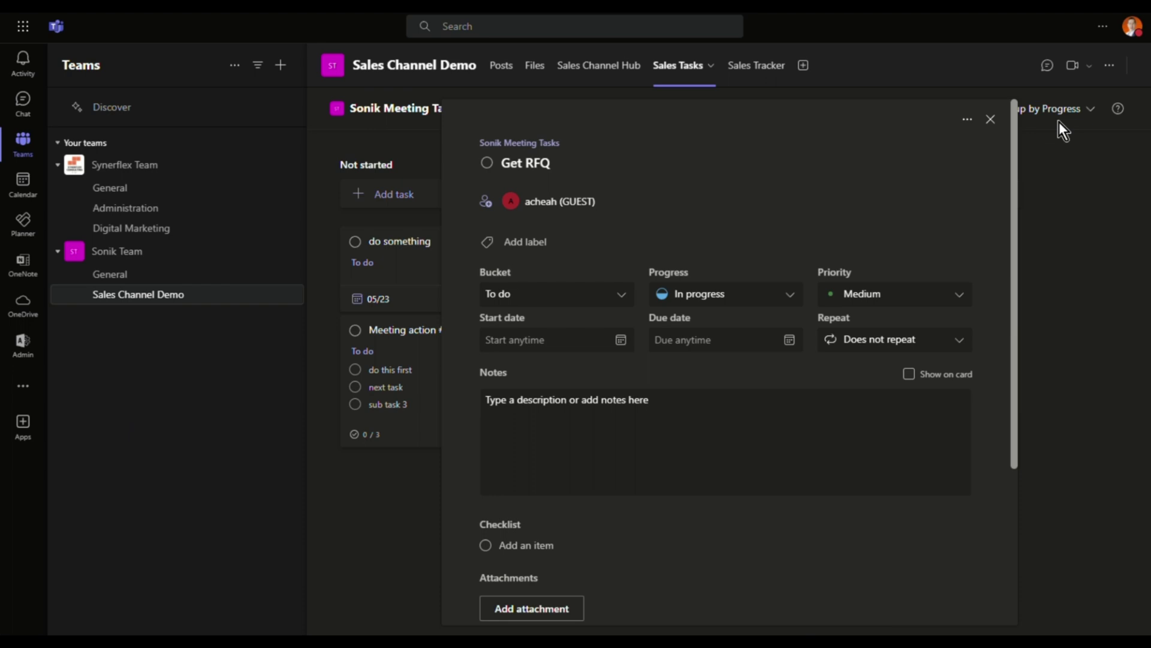
{"action": "left_click", "coordinate": [990, 121]}
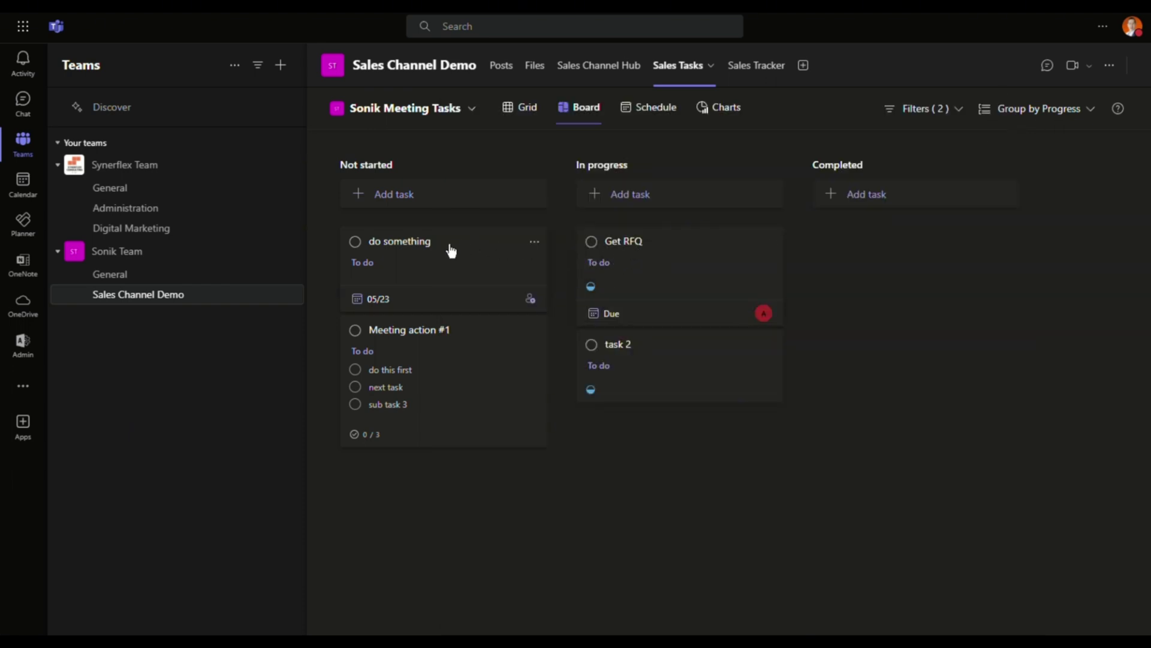
Group the board by Assigned to and drag 'do something' from Unassigned to the middle member's column.
{"action": "left_click", "coordinate": [1091, 112]}
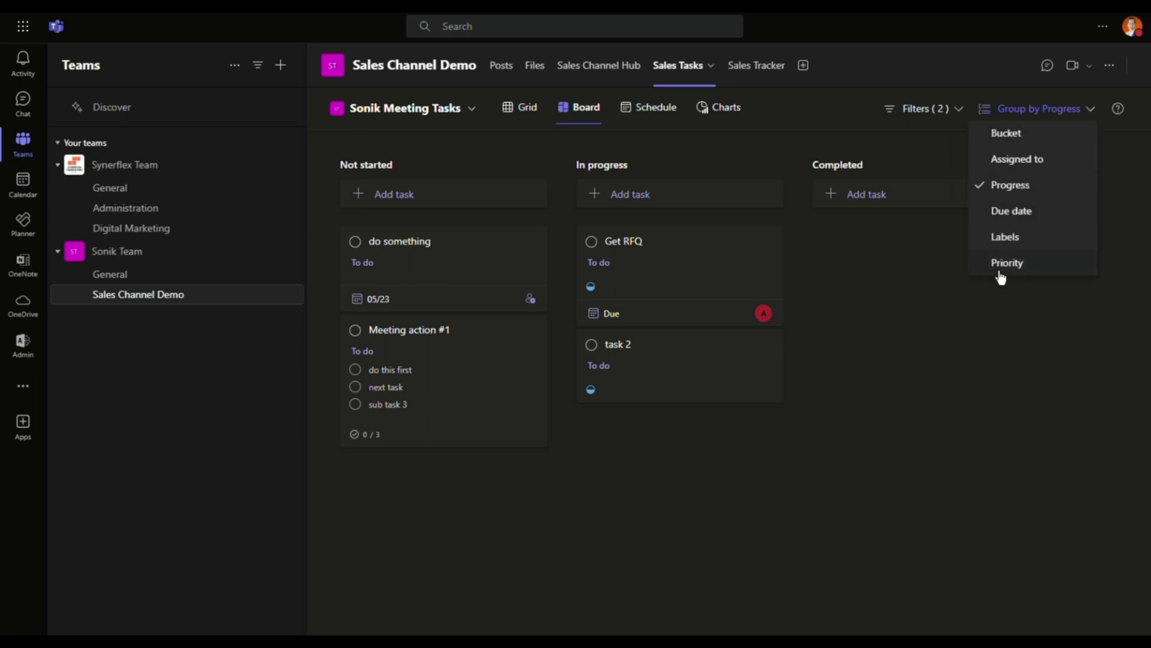
{"action": "left_click", "coordinate": [1016, 161]}
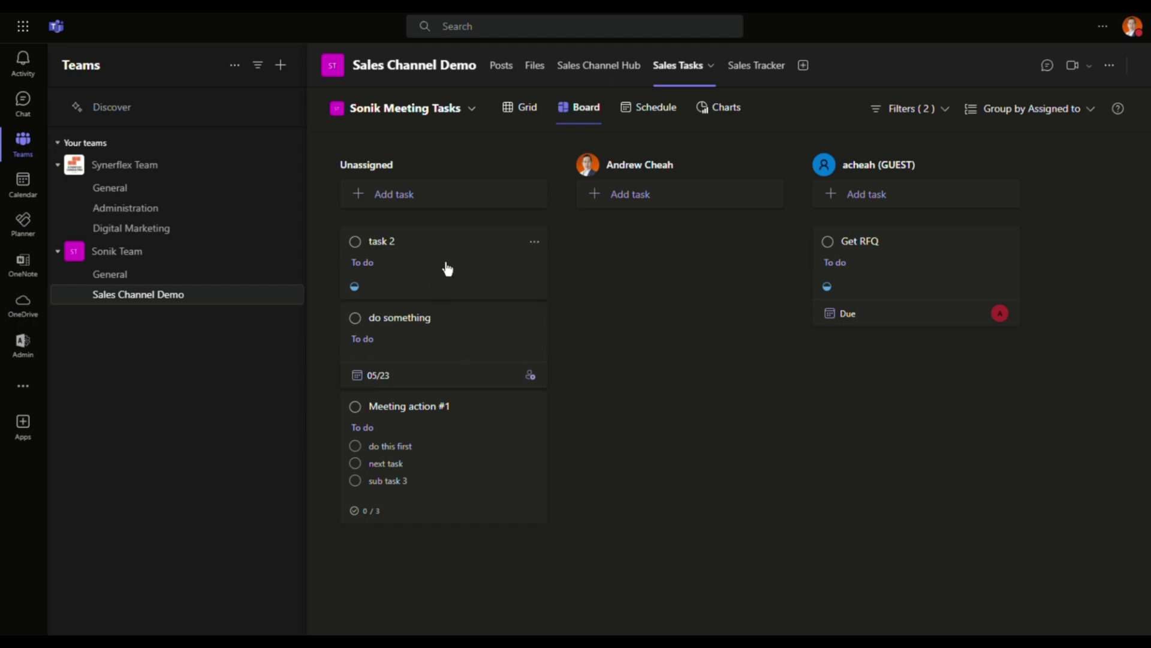
{"action": "left_click_drag", "start_coordinate": [437, 339], "coordinate": [698, 349]}
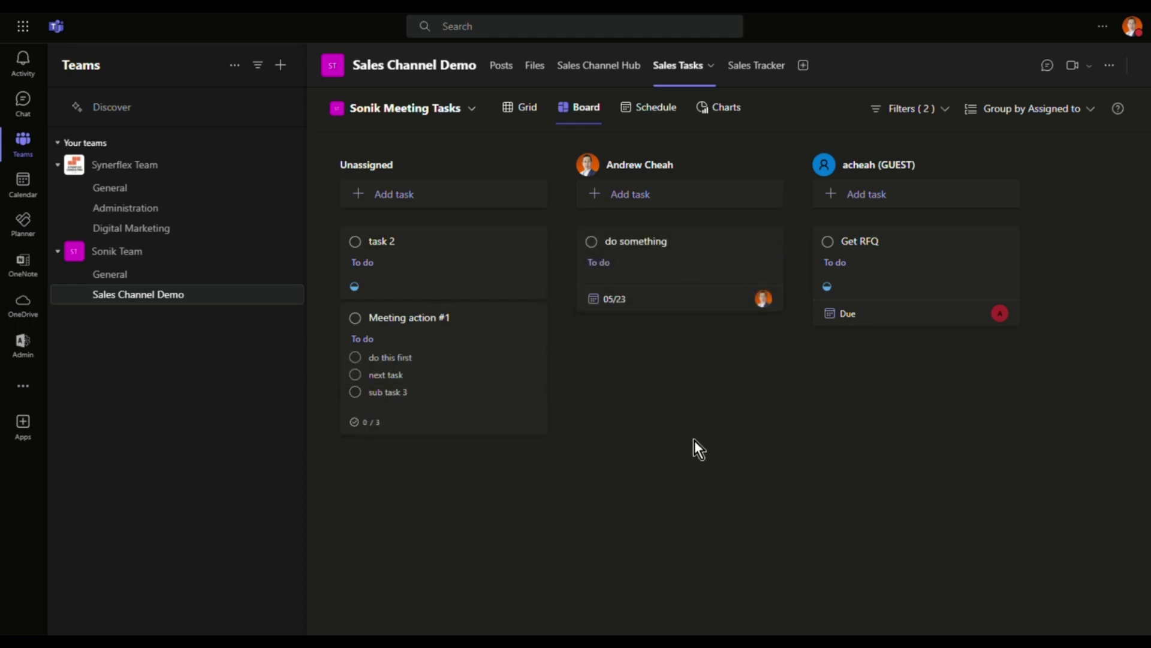